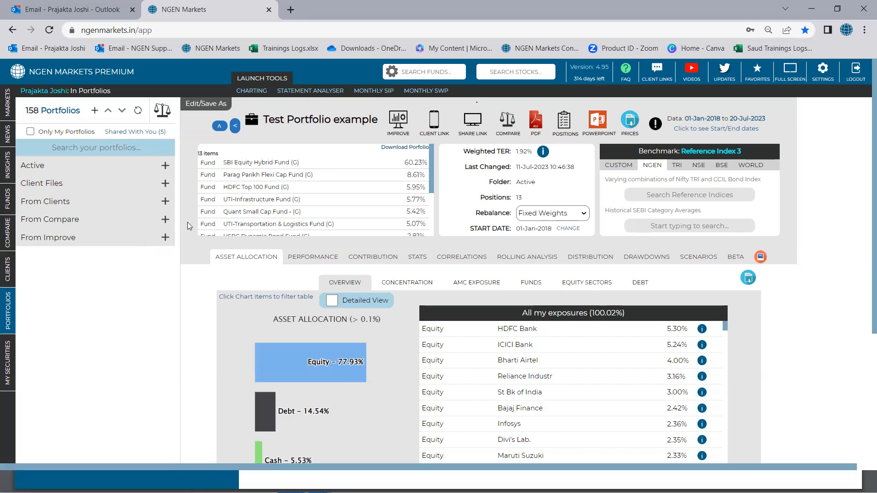
Step: Expand the Active portfolios folder, review the Test Portfolio example holdings and run the Improve analysis on that portfolio
{"action": "left_click", "coordinate": [172, 166]}
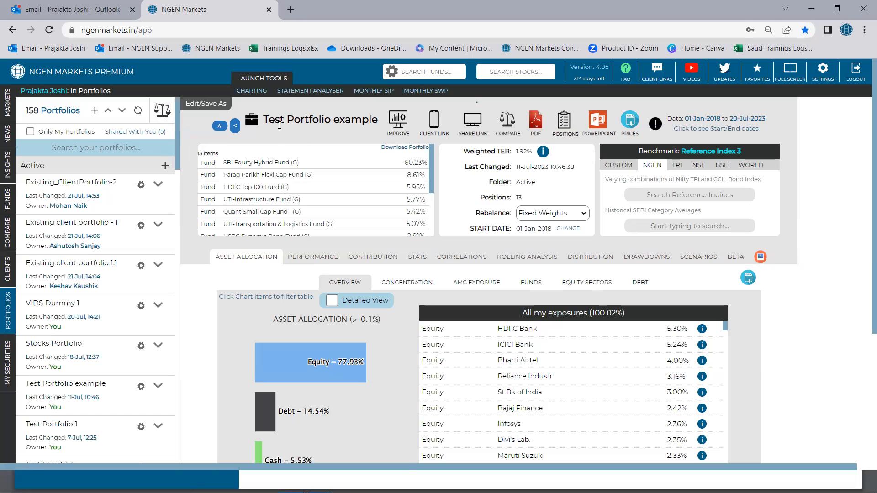
{"action": "scroll", "coordinate": [274, 188], "scroll_direction": "down", "scroll_amount": 1}
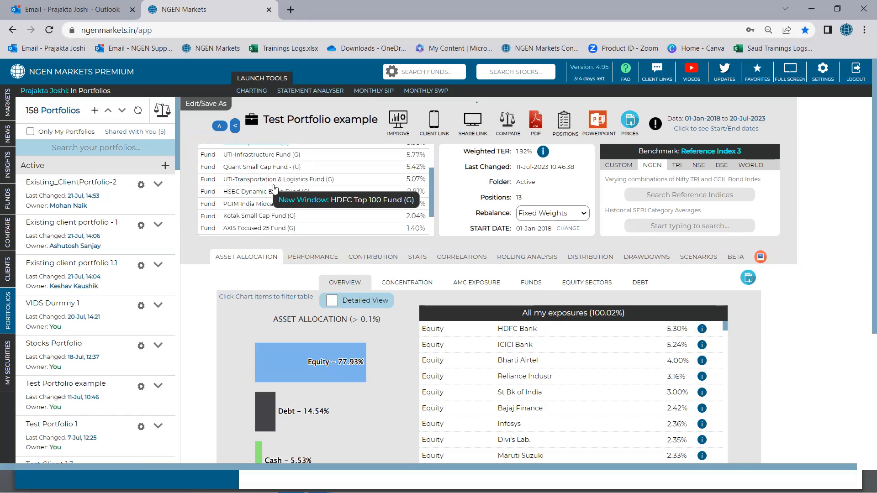
{"action": "scroll", "coordinate": [274, 188], "scroll_direction": "up", "scroll_amount": 2}
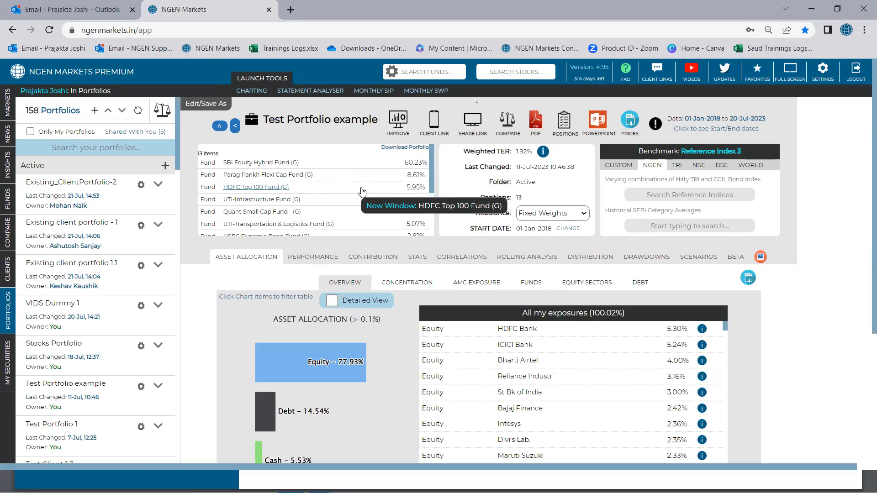
{"action": "left_click", "coordinate": [398, 129]}
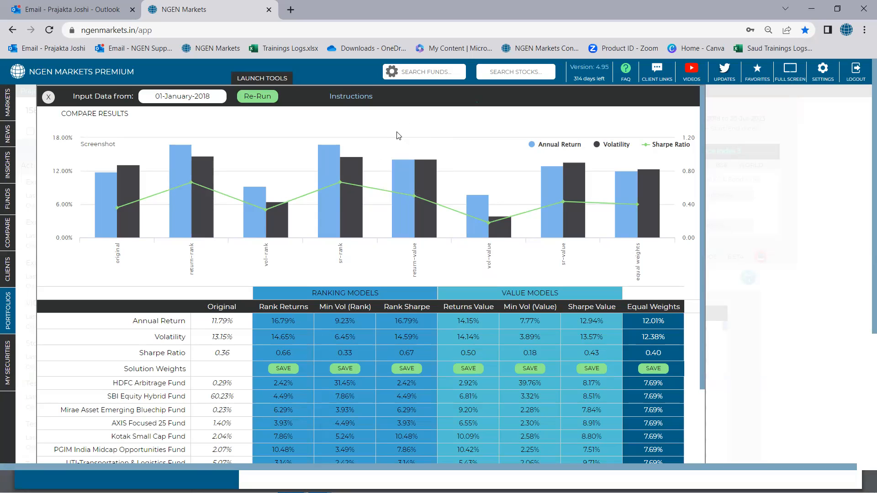
Step: Examine the Original portfolio's annual return and SBI Equity Hybrid Fund weight in the comparison chart and table
{"action": "mouse_move", "coordinate": [140, 236]}
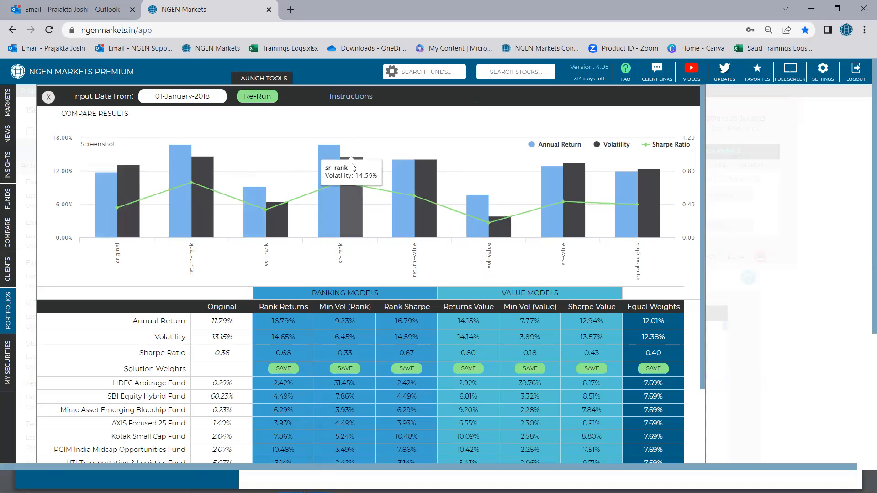
{"action": "scroll", "coordinate": [246, 262], "scroll_direction": "down", "scroll_amount": 1}
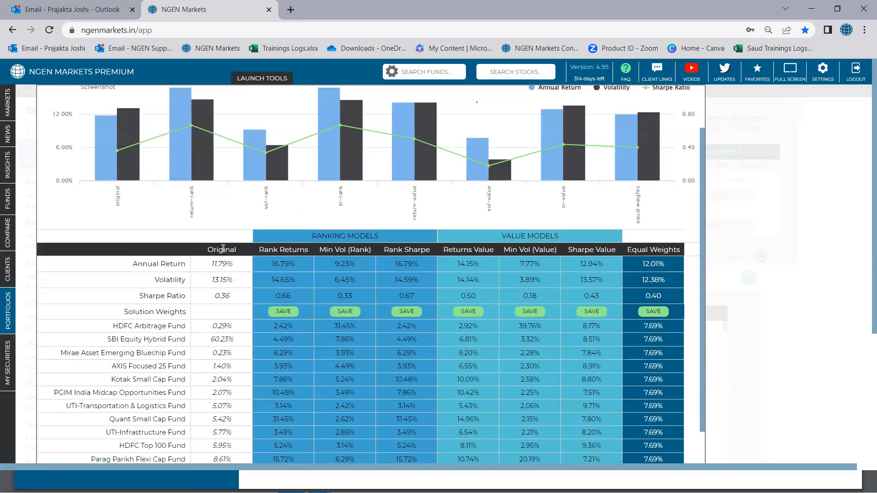
{"action": "left_click_drag", "start_coordinate": [208, 251], "coordinate": [236, 250]}
{"action": "scroll", "coordinate": [234, 272], "scroll_direction": "up", "scroll_amount": 2}
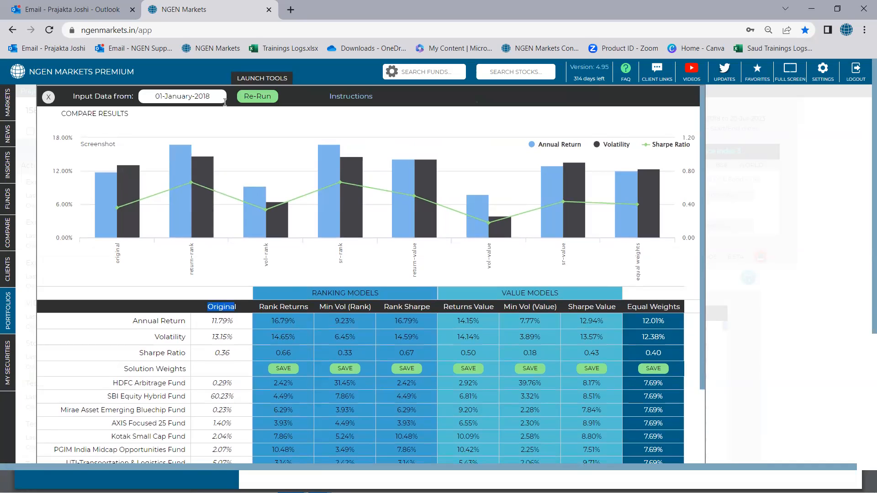
{"action": "scroll", "coordinate": [221, 274], "scroll_direction": "down", "scroll_amount": 3}
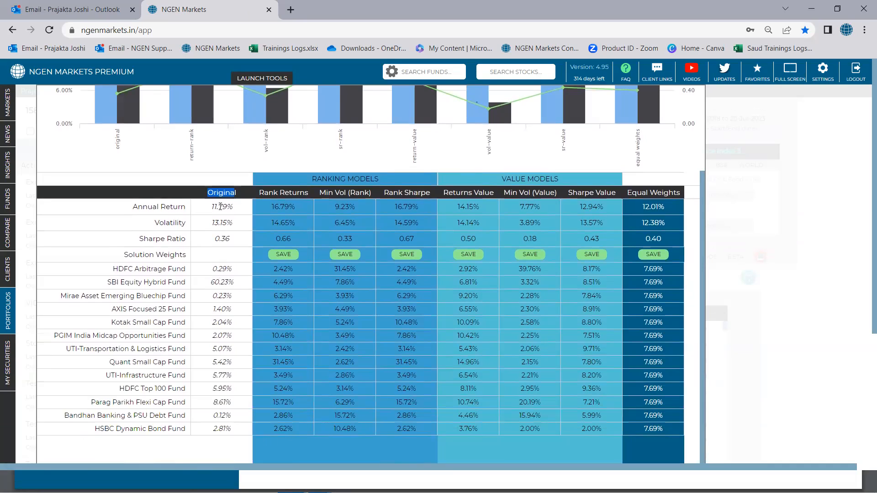
{"action": "left_click_drag", "start_coordinate": [213, 207], "coordinate": [231, 206]}
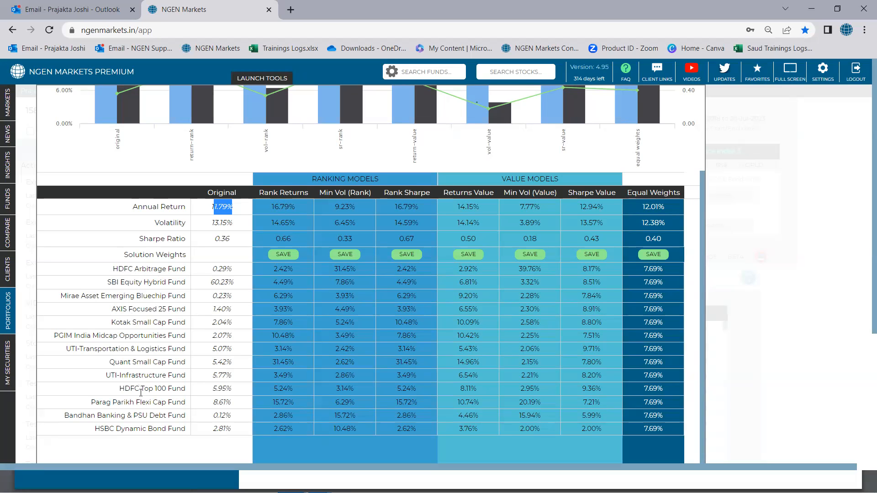
{"action": "scroll", "coordinate": [141, 372], "scroll_direction": "up", "scroll_amount": 3}
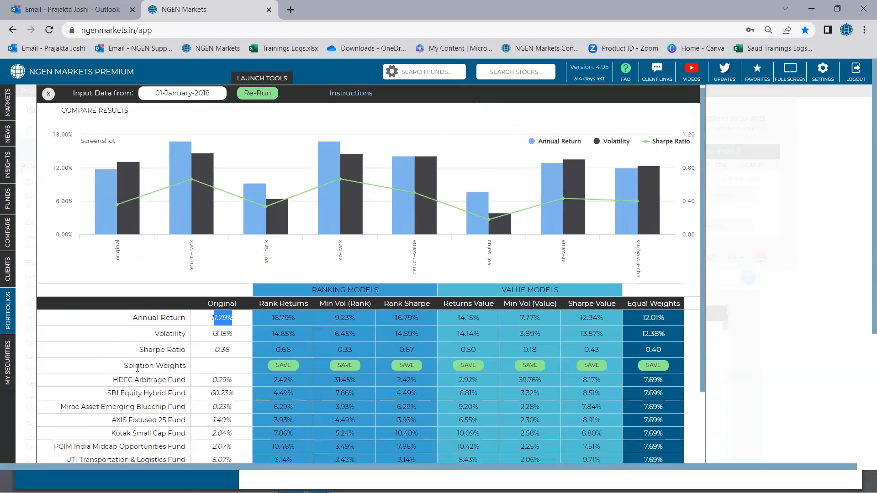
{"action": "scroll", "coordinate": [137, 368], "scroll_direction": "down", "scroll_amount": 3}
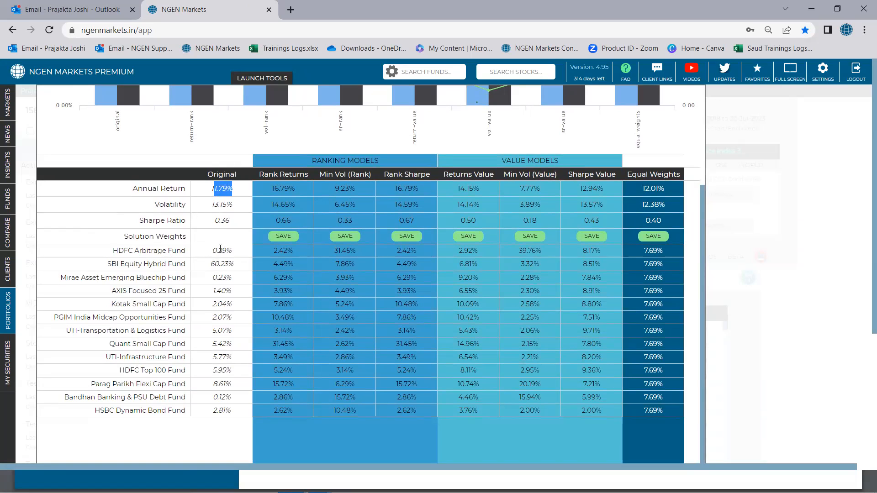
{"action": "left_click_drag", "start_coordinate": [209, 265], "coordinate": [236, 265]}
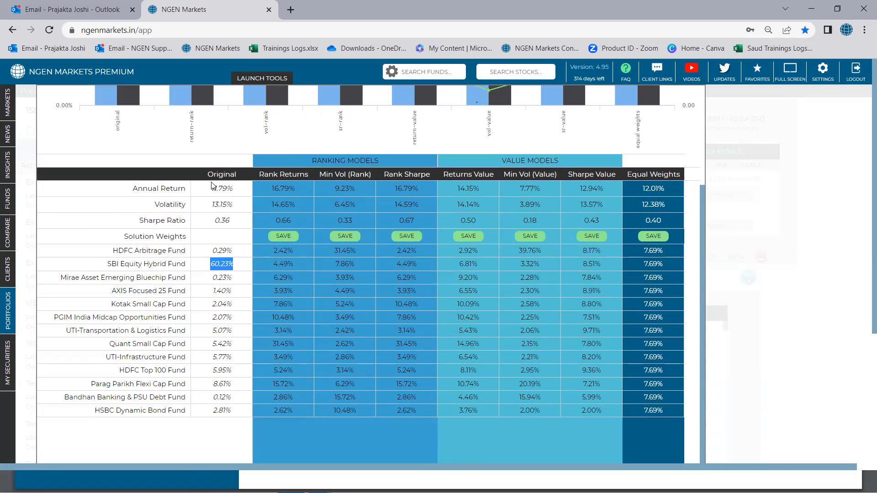
Step: Examine the Original portfolio's annual return, volatility and Sharpe ratio in the results table and chart
{"action": "left_click_drag", "start_coordinate": [142, 188], "coordinate": [242, 201]}
{"action": "left_click", "coordinate": [241, 206]}
{"action": "left_click_drag", "start_coordinate": [214, 205], "coordinate": [233, 206]}
{"action": "left_click", "coordinate": [244, 229]}
{"action": "scroll", "coordinate": [203, 226], "scroll_direction": "up", "scroll_amount": 2}
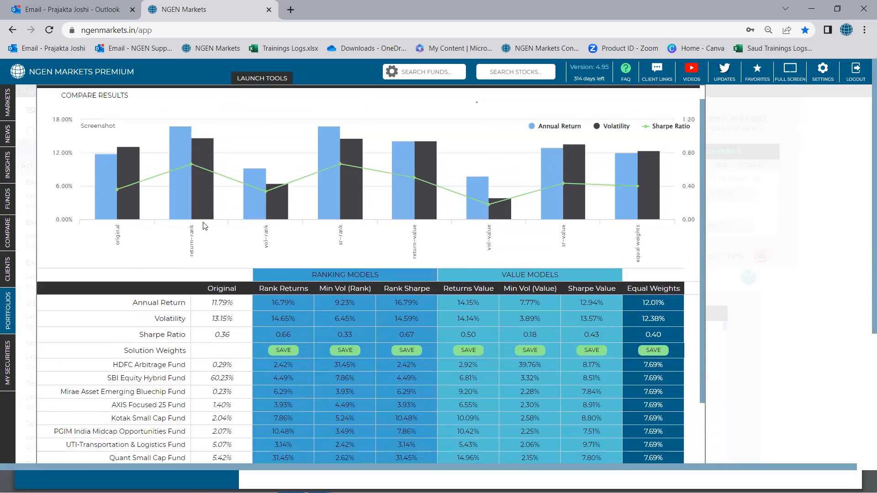
{"action": "scroll", "coordinate": [203, 227], "scroll_direction": "up", "scroll_amount": 1}
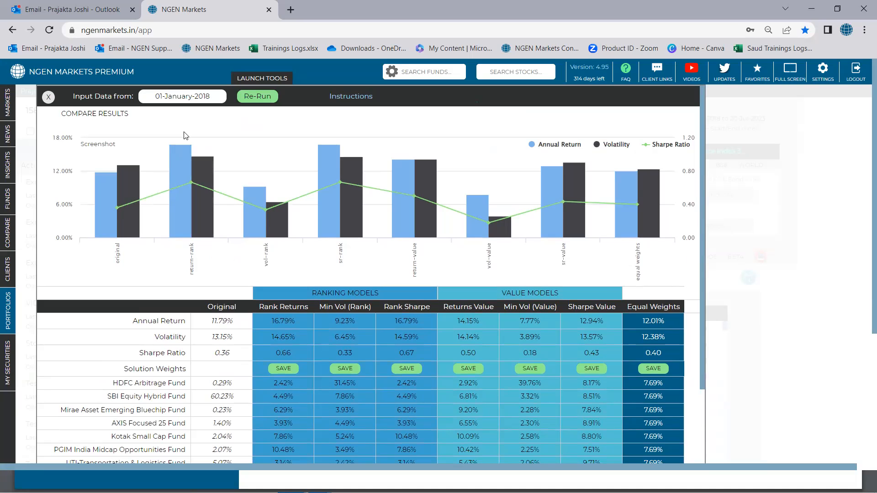
{"action": "scroll", "coordinate": [178, 213], "scroll_direction": "down", "scroll_amount": 3}
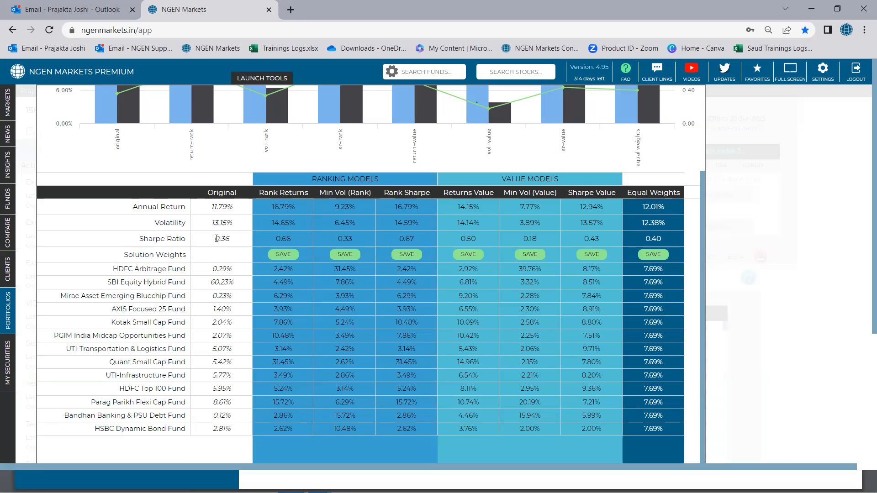
{"action": "left_click_drag", "start_coordinate": [215, 239], "coordinate": [230, 240]}
Step: Compare the Original weight of Mirae Asset Emerging Bluechip Fund with the Equal Weights model, and check that model's annual return
{"action": "left_click", "coordinate": [217, 297]}
{"action": "double_click", "coordinate": [217, 297]}
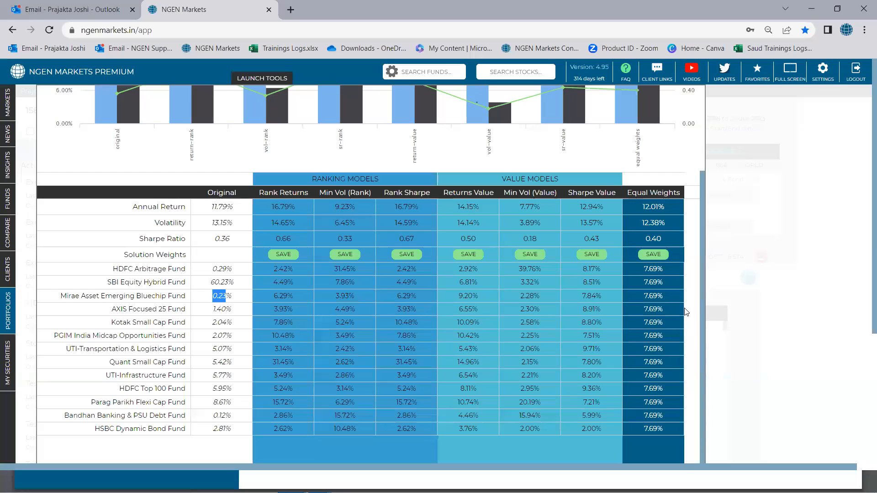
{"action": "scroll", "coordinate": [685, 305], "scroll_direction": "up", "scroll_amount": 3}
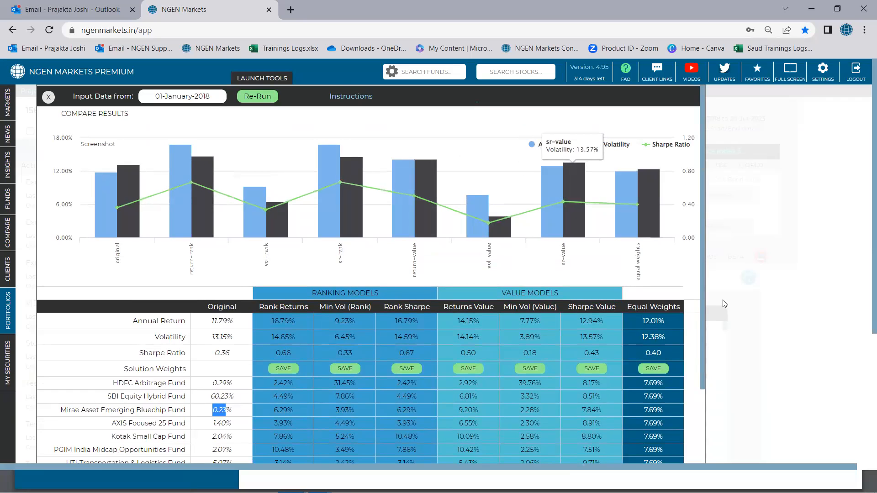
{"action": "scroll", "coordinate": [668, 225], "scroll_direction": "down", "scroll_amount": 3}
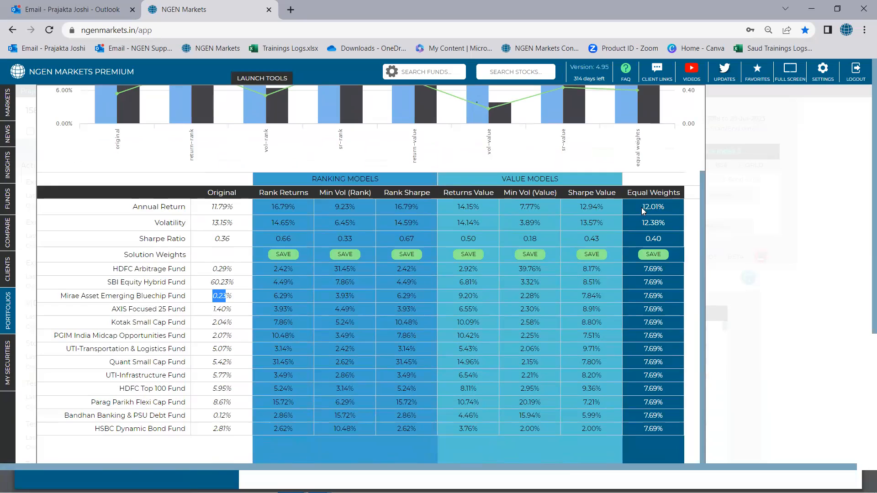
{"action": "left_click_drag", "start_coordinate": [642, 208], "coordinate": [659, 208]}
Step: Examine the Rank Returns model's annual return, volatility and weights for Quant Small Cap, Parag Parikh Flexi Cap and HDFC Arbitrage funds
{"action": "left_click_drag", "start_coordinate": [259, 192], "coordinate": [310, 193]}
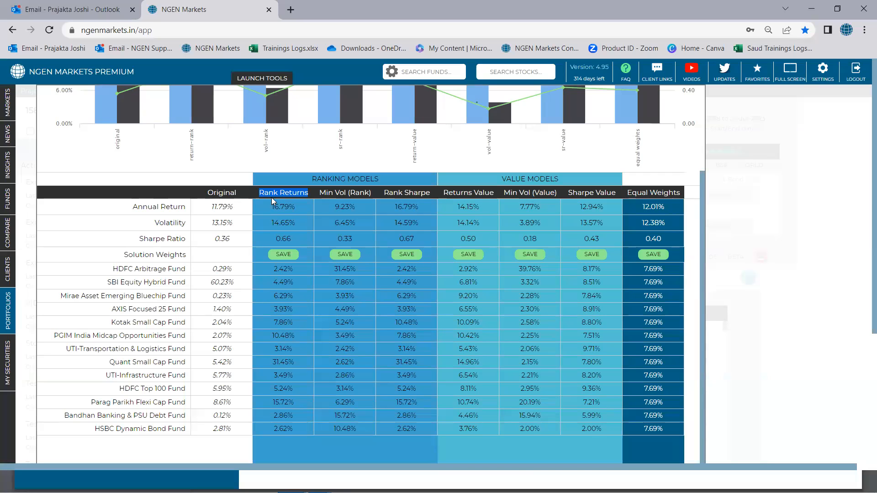
{"action": "left_click_drag", "start_coordinate": [273, 206], "coordinate": [294, 206]}
{"action": "left_click_drag", "start_coordinate": [269, 223], "coordinate": [289, 223]}
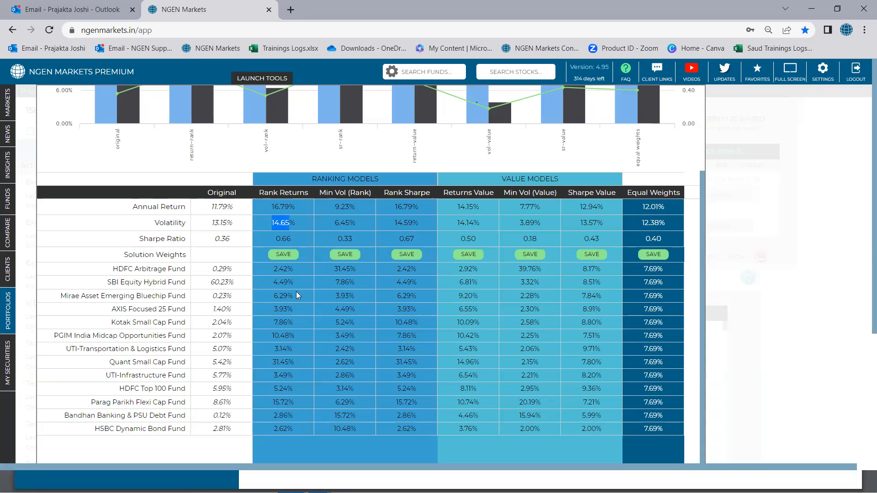
{"action": "scroll", "coordinate": [297, 295], "scroll_direction": "down", "scroll_amount": 1}
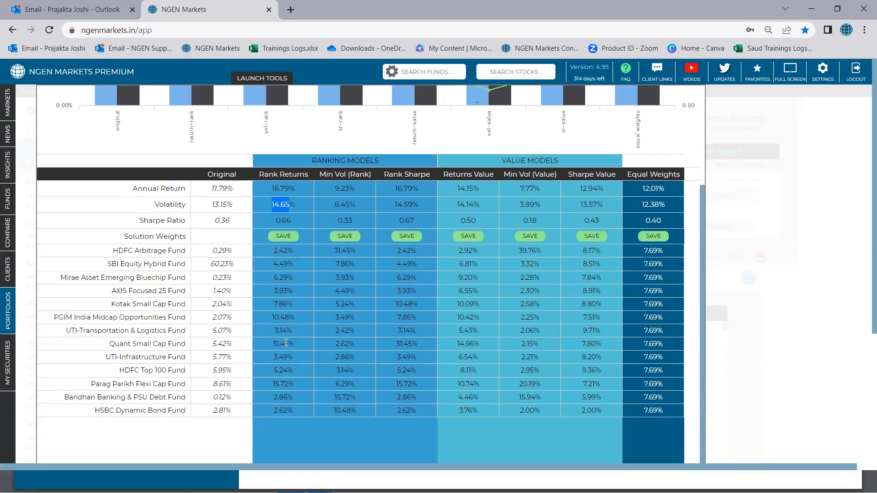
{"action": "left_click_drag", "start_coordinate": [270, 343], "coordinate": [294, 344]}
{"action": "scroll", "coordinate": [293, 344], "scroll_direction": "up", "scroll_amount": 3}
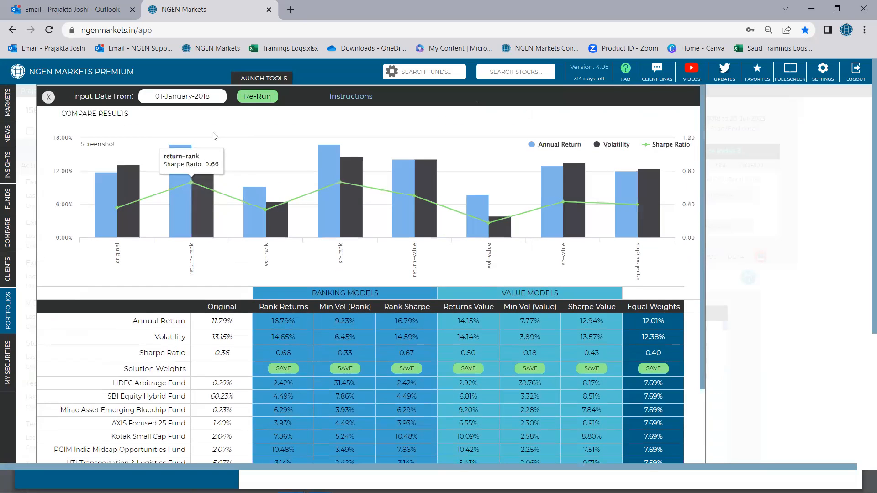
{"action": "scroll", "coordinate": [268, 298], "scroll_direction": "down", "scroll_amount": 3}
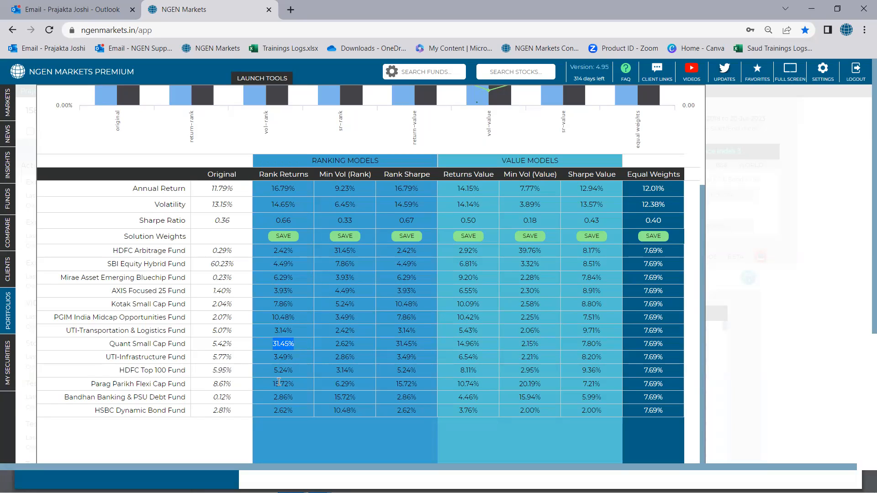
{"action": "left_click_drag", "start_coordinate": [272, 385], "coordinate": [294, 385]}
{"action": "left_click_drag", "start_coordinate": [274, 253], "coordinate": [293, 252]}
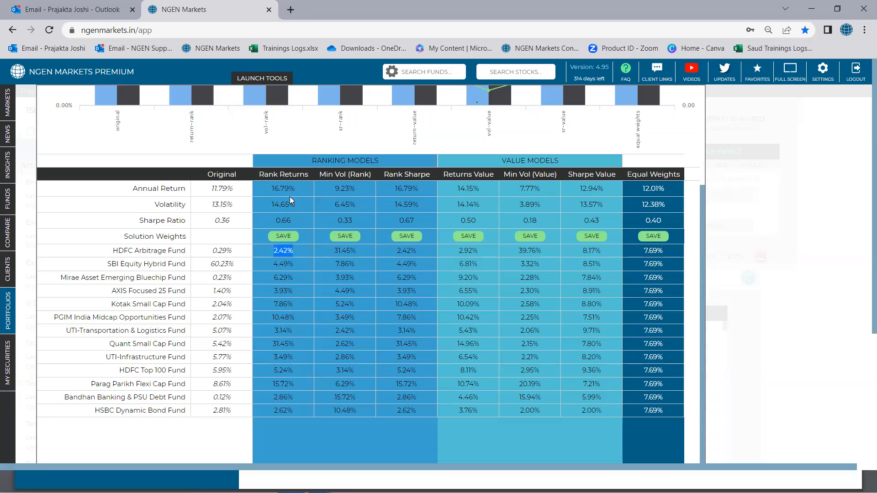
{"action": "left_click_drag", "start_coordinate": [269, 187], "coordinate": [293, 186]}
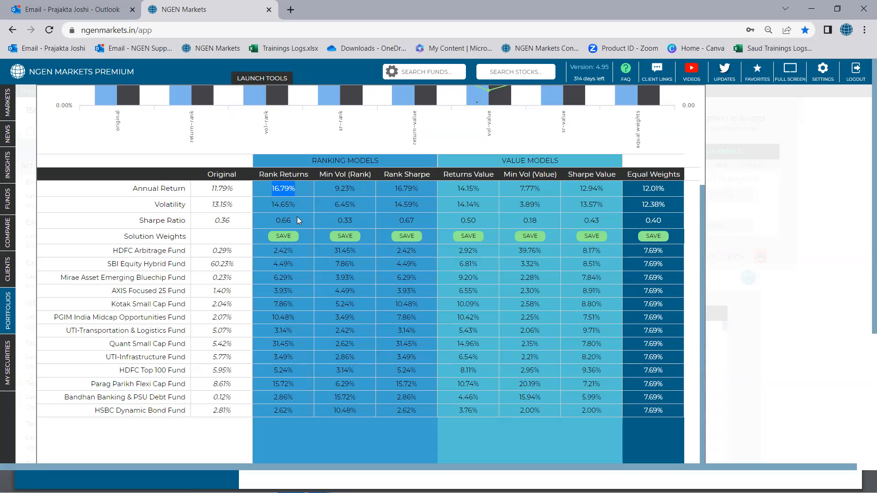
Step: Examine the Min Vol (Rank) model's volatility against the Original, its HDFC Arbitrage Fund weight and its annual return
{"action": "scroll", "coordinate": [297, 217], "scroll_direction": "up", "scroll_amount": 1}
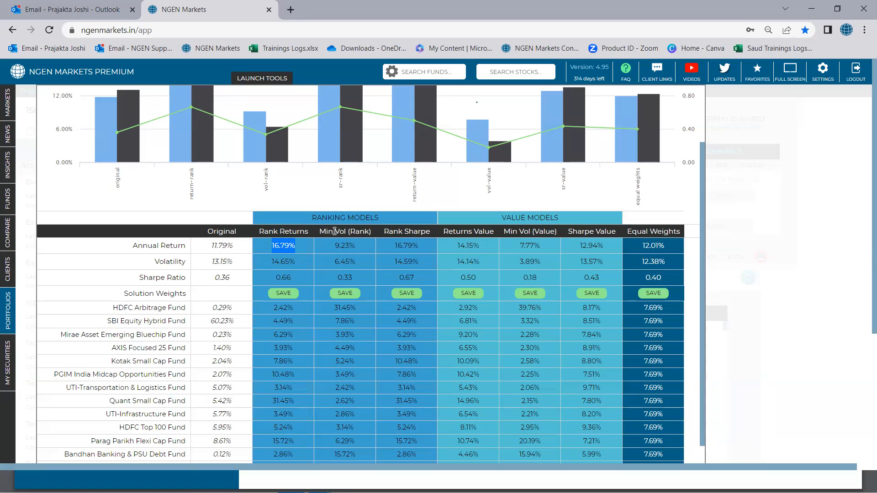
{"action": "left_click_drag", "start_coordinate": [335, 231], "coordinate": [347, 232]}
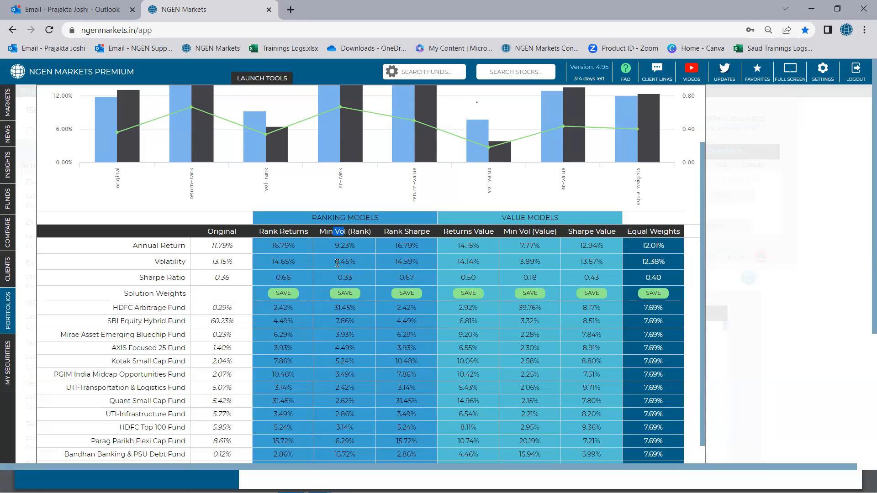
{"action": "left_click_drag", "start_coordinate": [213, 262], "coordinate": [231, 262]}
{"action": "left_click_drag", "start_coordinate": [332, 261], "coordinate": [356, 261]}
{"action": "scroll", "coordinate": [344, 320], "scroll_direction": "down", "scroll_amount": 2}
{"action": "scroll", "coordinate": [340, 316], "scroll_direction": "up", "scroll_amount": 2}
{"action": "left_click_drag", "start_coordinate": [338, 308], "coordinate": [355, 307]}
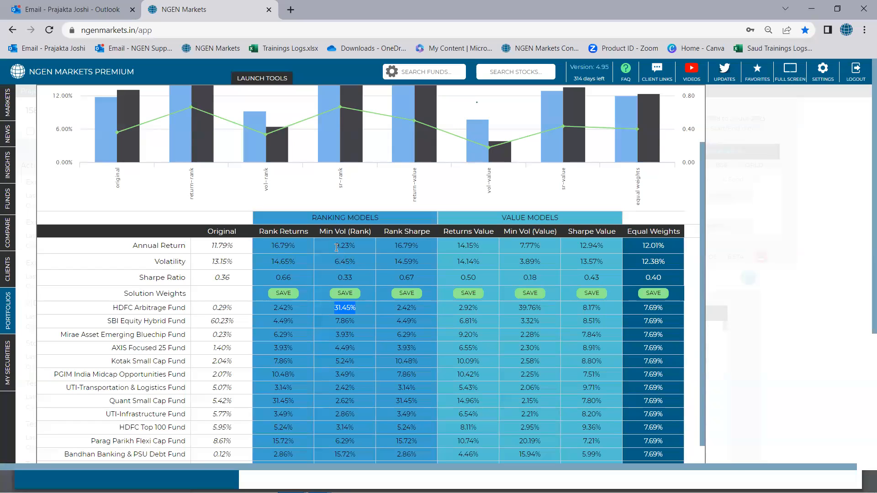
{"action": "left_click_drag", "start_coordinate": [337, 247], "coordinate": [350, 248]}
Step: Compare the Rank Sharpe model's Sharpe ratio with the Original and its Quant Small Cap and PGIM India Midcap weights with Rank Returns
{"action": "left_click_drag", "start_coordinate": [214, 278], "coordinate": [230, 280]}
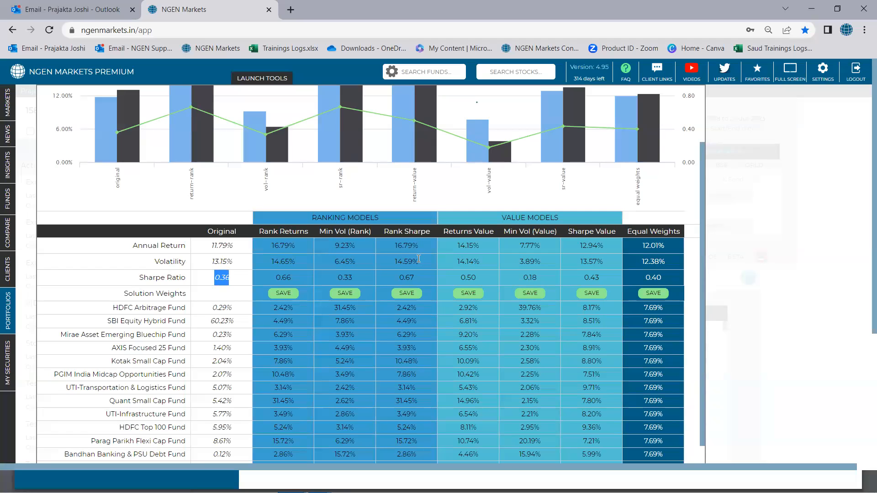
{"action": "left_click_drag", "start_coordinate": [399, 279], "coordinate": [417, 279]}
{"action": "scroll", "coordinate": [416, 277], "scroll_direction": "down", "scroll_amount": 1}
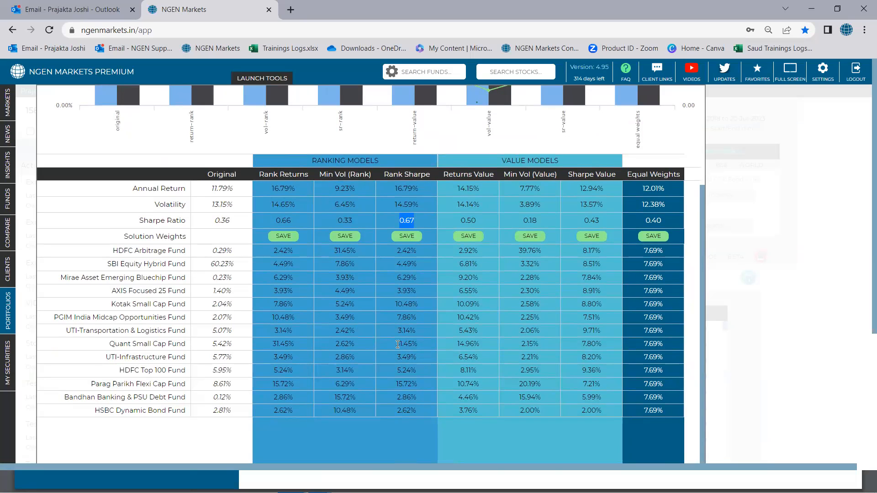
{"action": "left_click_drag", "start_coordinate": [396, 345], "coordinate": [417, 345]}
{"action": "left_click_drag", "start_coordinate": [272, 317], "coordinate": [290, 316]}
{"action": "left_click_drag", "start_coordinate": [397, 317], "coordinate": [413, 319]}
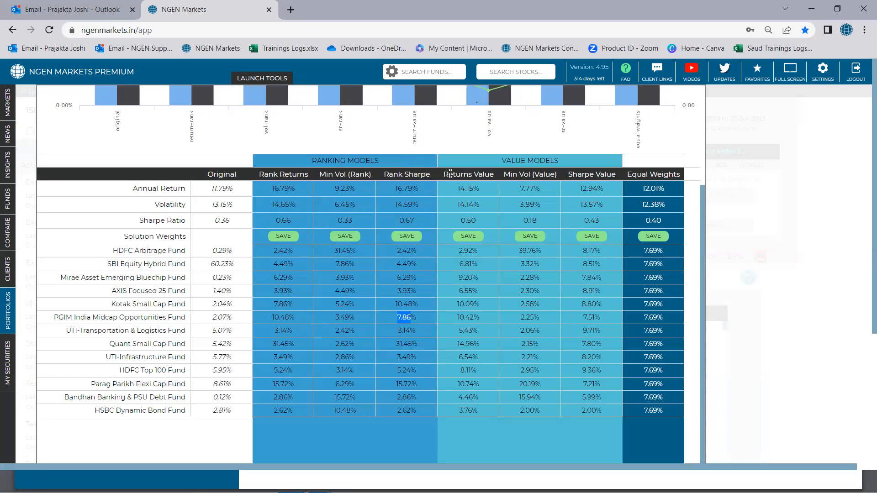
Step: Review the Returns Value model among the value models and close the Improve results to return to the portfolio
{"action": "left_click_drag", "start_coordinate": [444, 174], "coordinate": [492, 174]}
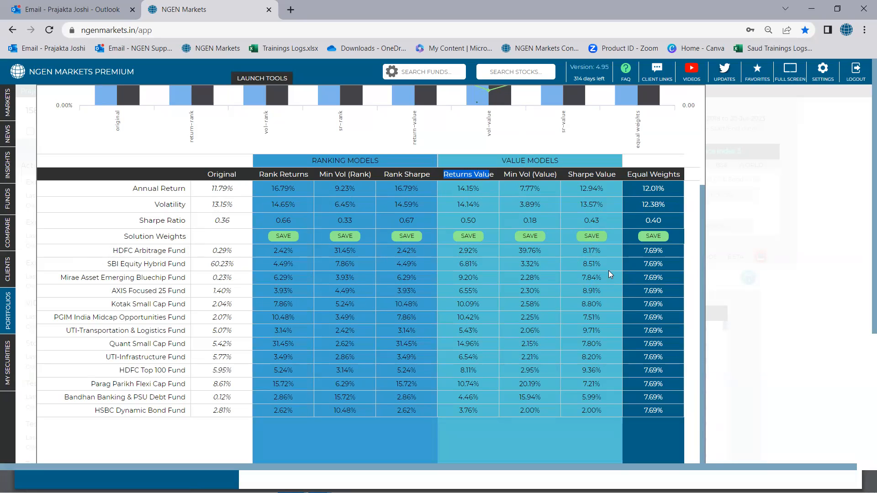
{"action": "scroll", "coordinate": [606, 271], "scroll_direction": "up", "scroll_amount": 3}
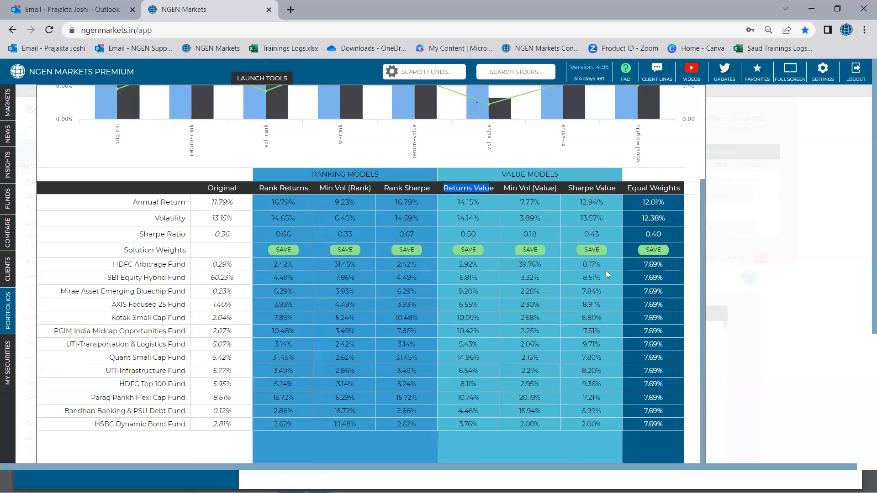
{"action": "scroll", "coordinate": [606, 270], "scroll_direction": "up", "scroll_amount": 1}
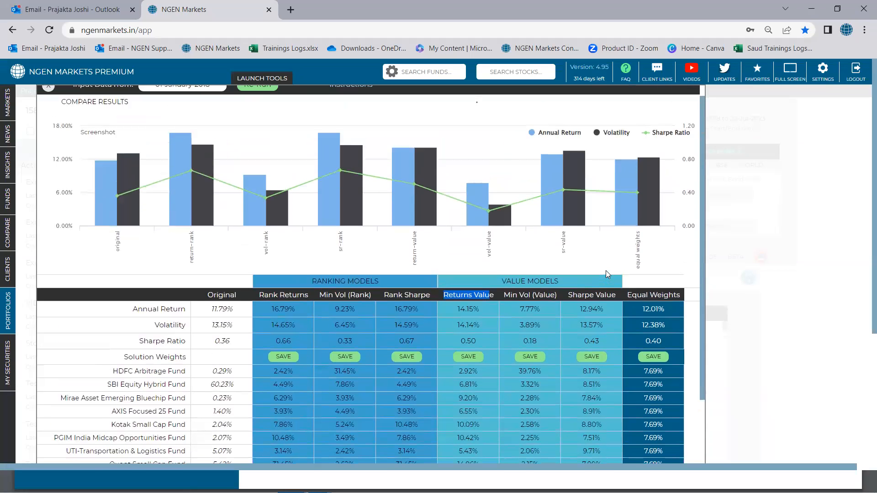
{"action": "left_click", "coordinate": [47, 98]}
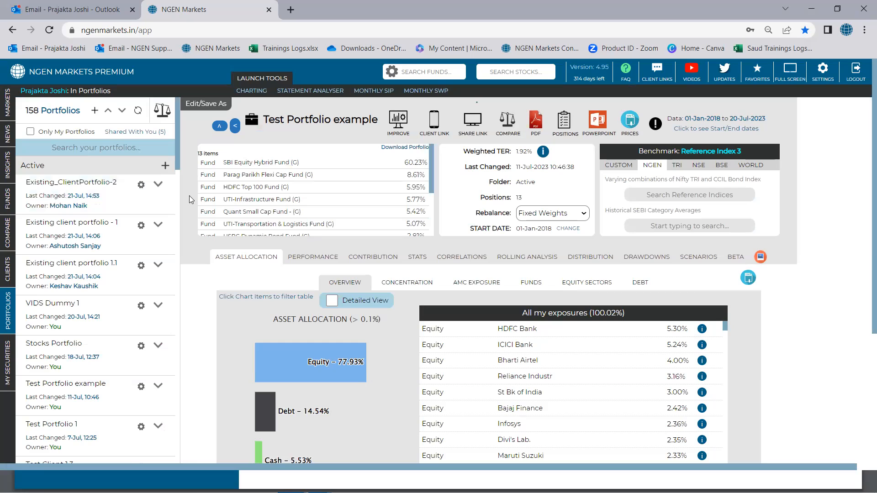
Step: Run Existing client portfolio 1.1 and review its fund holdings and their weights
{"action": "left_click", "coordinate": [159, 265]}
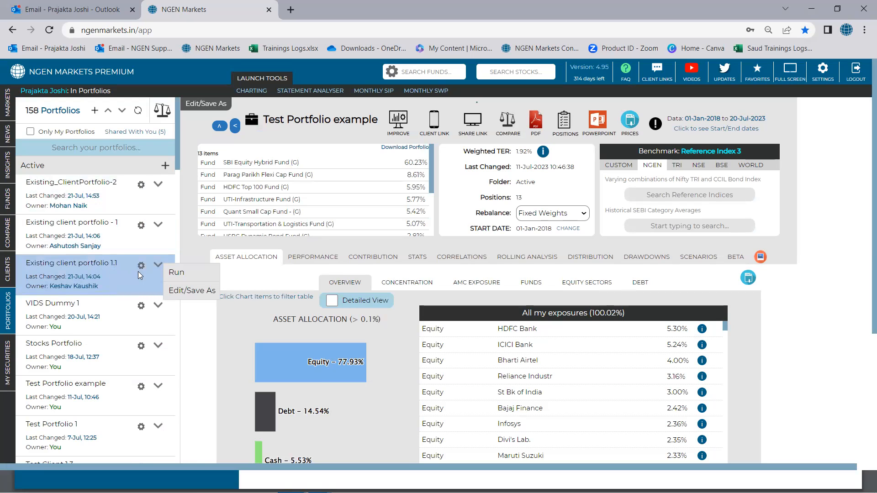
{"action": "left_click", "coordinate": [172, 272]}
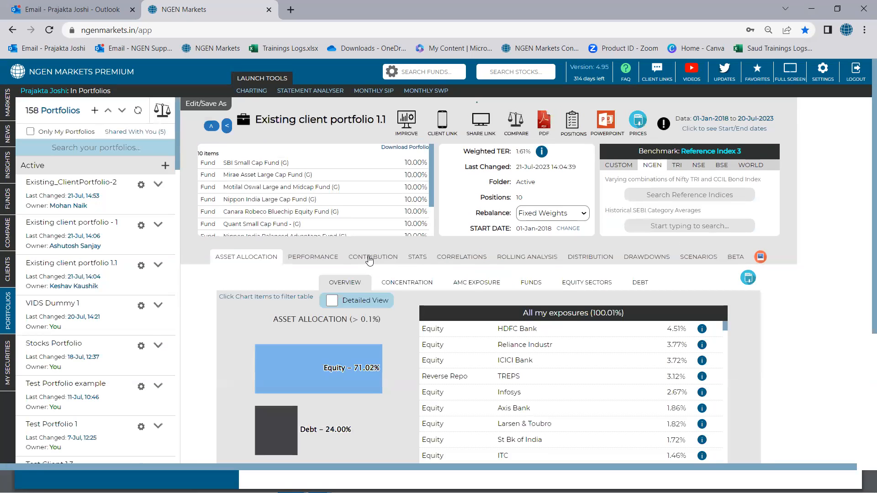
{"action": "scroll", "coordinate": [384, 195], "scroll_direction": "down", "scroll_amount": 2}
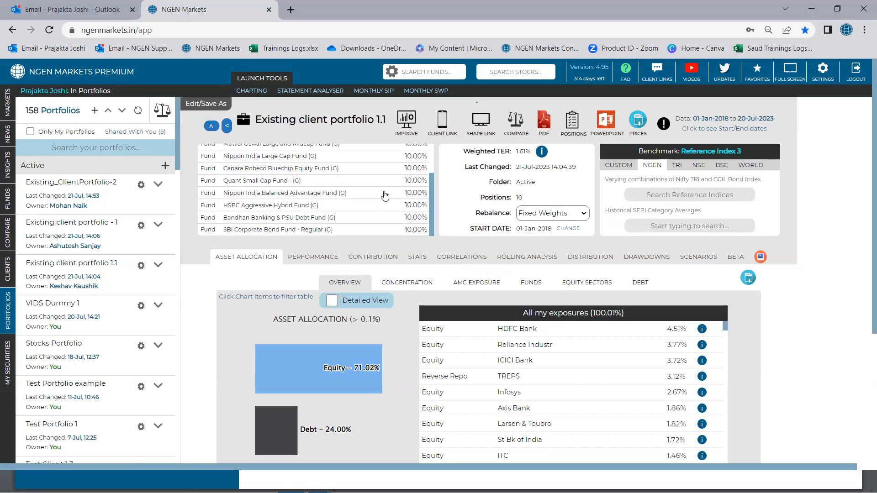
{"action": "scroll", "coordinate": [385, 197], "scroll_direction": "up", "scroll_amount": 3}
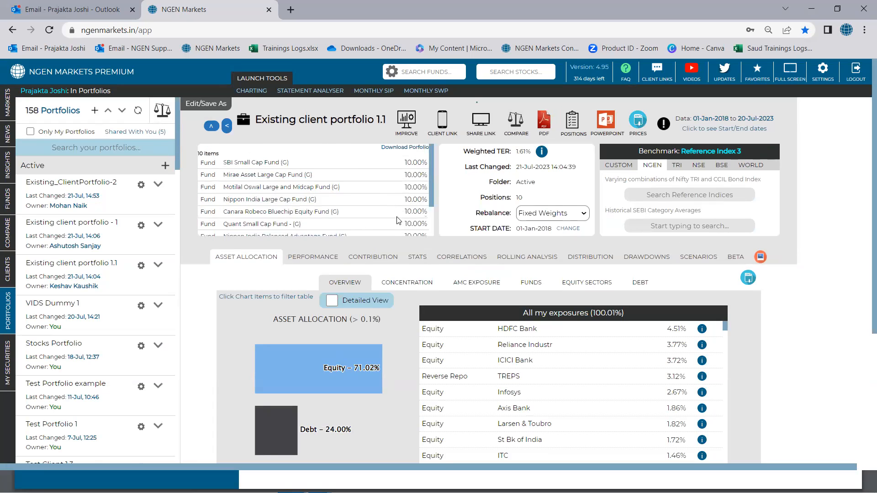
{"action": "scroll", "coordinate": [396, 219], "scroll_direction": "down", "scroll_amount": 2}
{"action": "scroll", "coordinate": [397, 219], "scroll_direction": "up", "scroll_amount": 2}
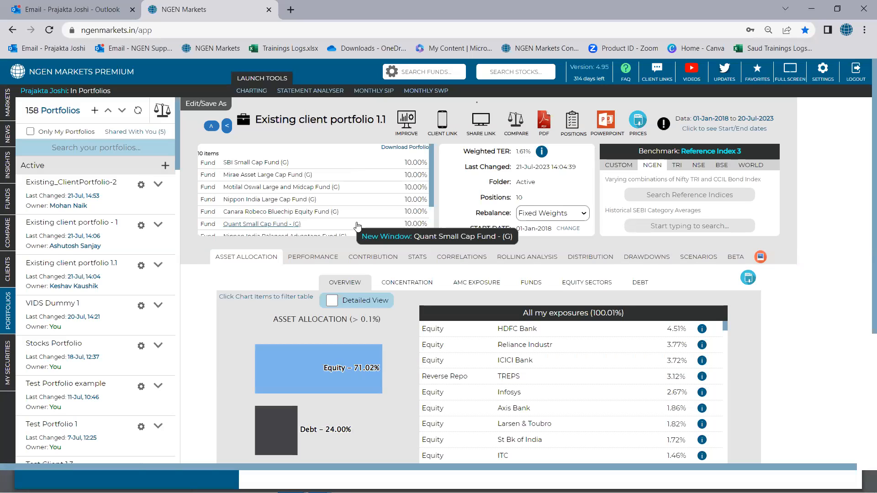
Step: Run Improve on Existing client portfolio 1.1 and re-run it with input data from 01-January-2020
{"action": "left_click", "coordinate": [402, 123]}
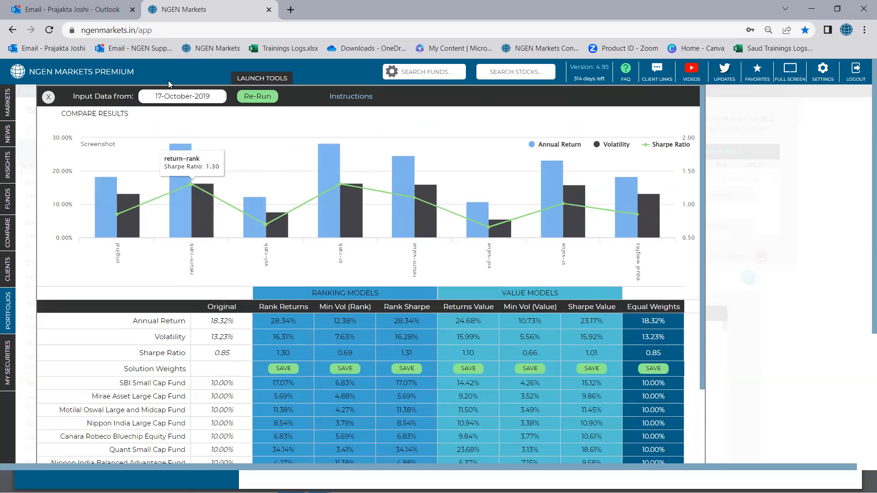
{"action": "left_click", "coordinate": [184, 96]}
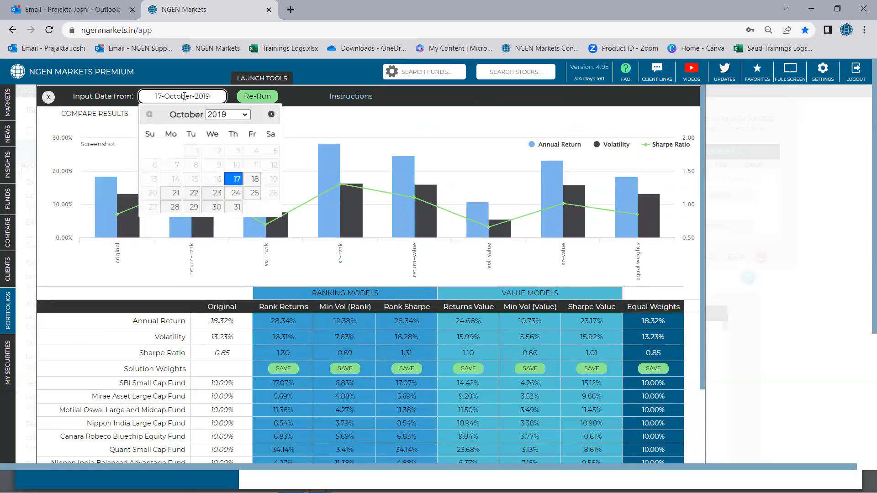
{"action": "left_click", "coordinate": [270, 114]}
{"action": "left_click", "coordinate": [270, 115]}
{"action": "left_click", "coordinate": [270, 115]}
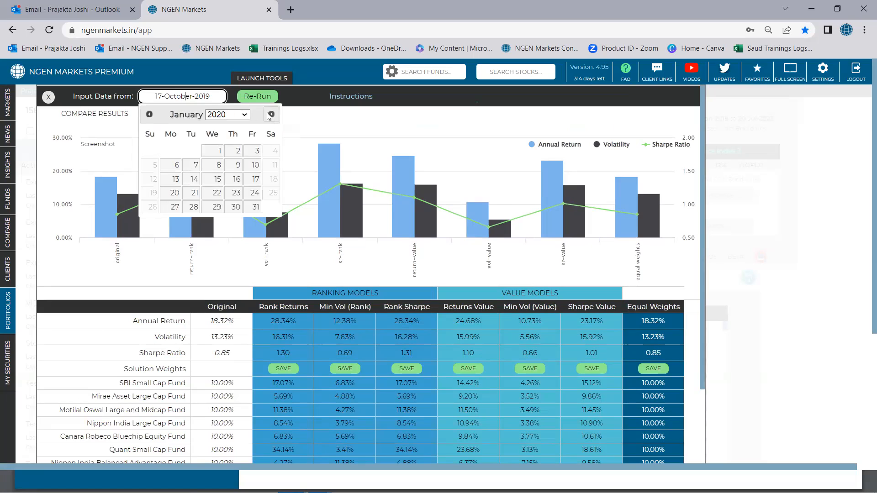
{"action": "left_click", "coordinate": [212, 154]}
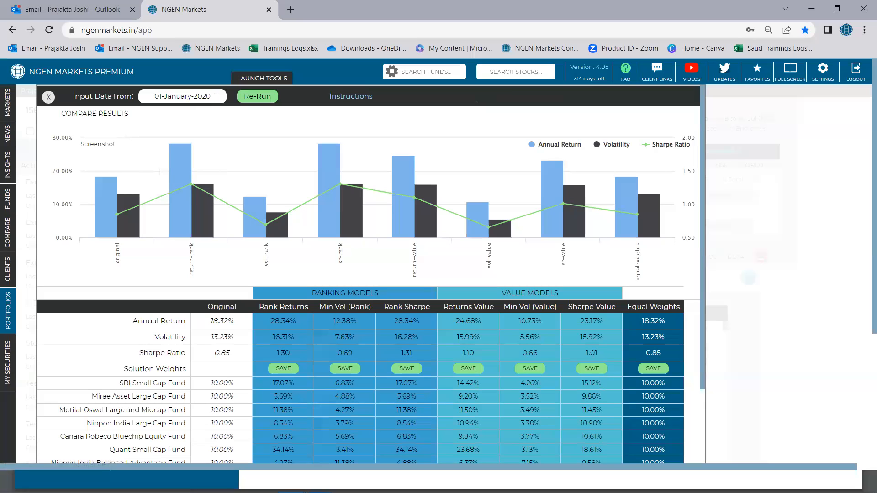
{"action": "left_click", "coordinate": [253, 99]}
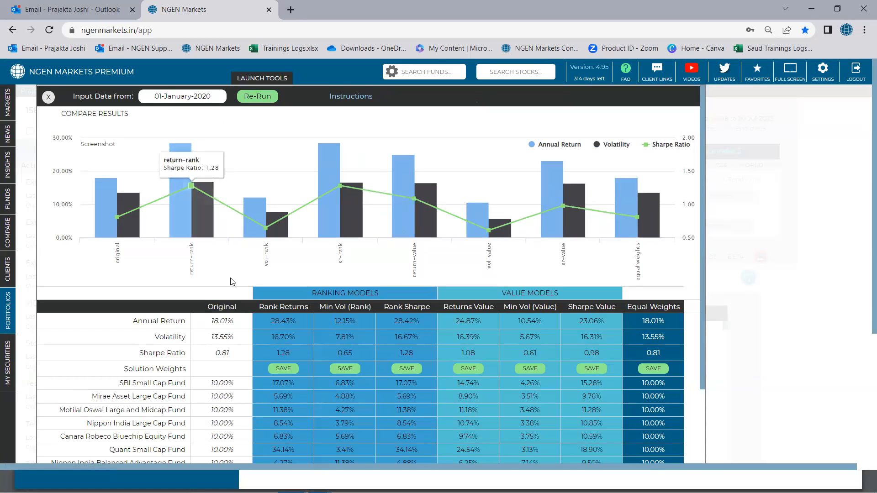
Step: Save the Rank Returns solution weights as a new portfolio named "Existing client portfolio 1.1 - optimised return"
{"action": "scroll", "coordinate": [229, 256], "scroll_direction": "down", "scroll_amount": 1}
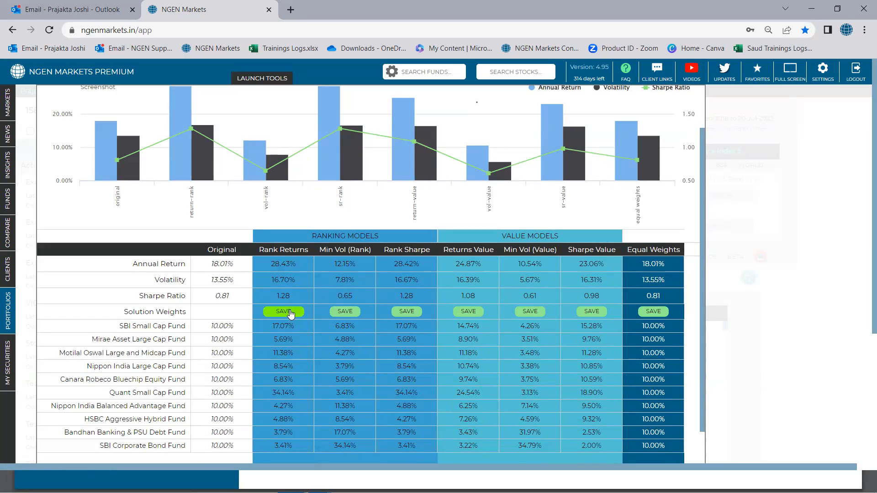
{"action": "scroll", "coordinate": [287, 320], "scroll_direction": "down", "scroll_amount": 1}
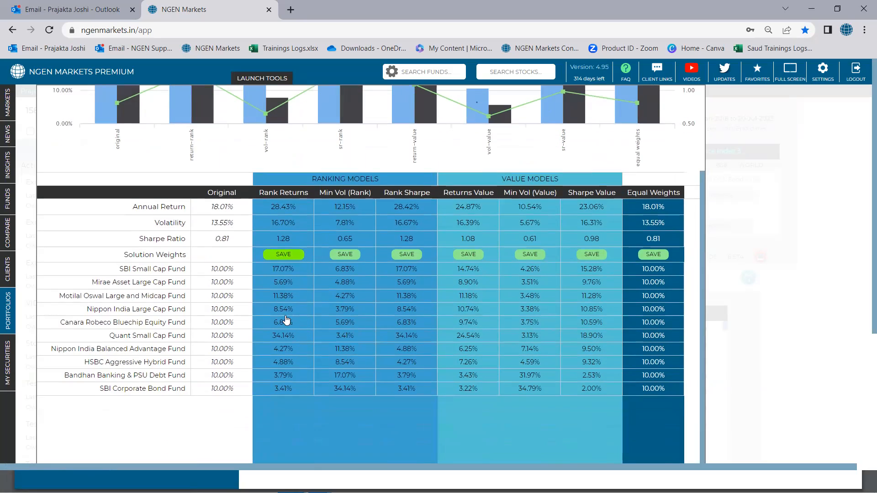
{"action": "left_click", "coordinate": [284, 256]}
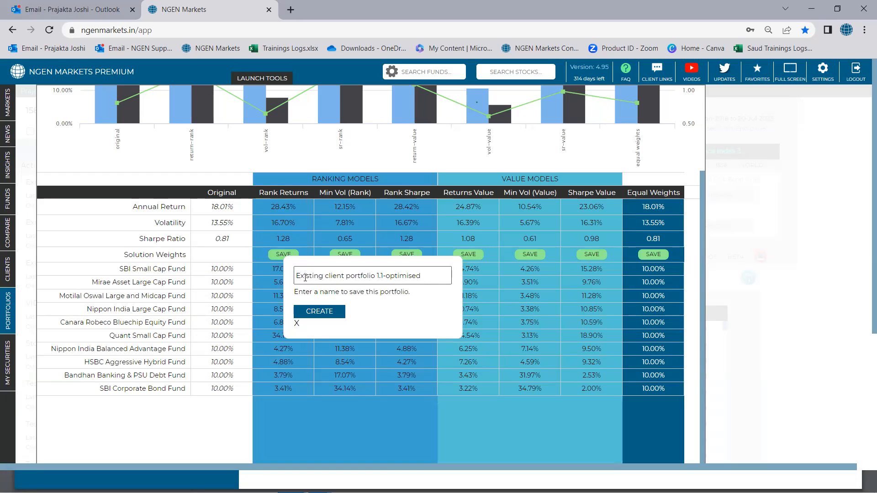
{"action": "left_click", "coordinate": [386, 277]}
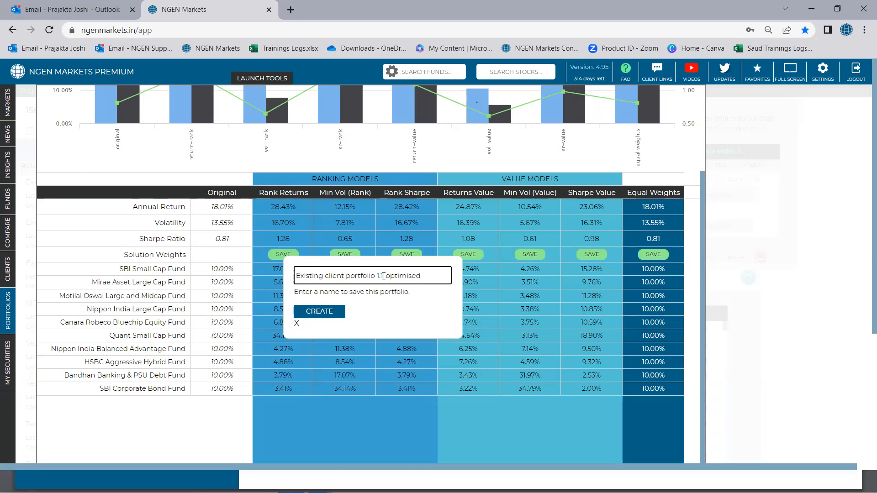
{"action": "key", "text": "BackSpace"}
{"action": "type", "text": "- return"}
{"action": "left_click", "coordinate": [329, 314]}
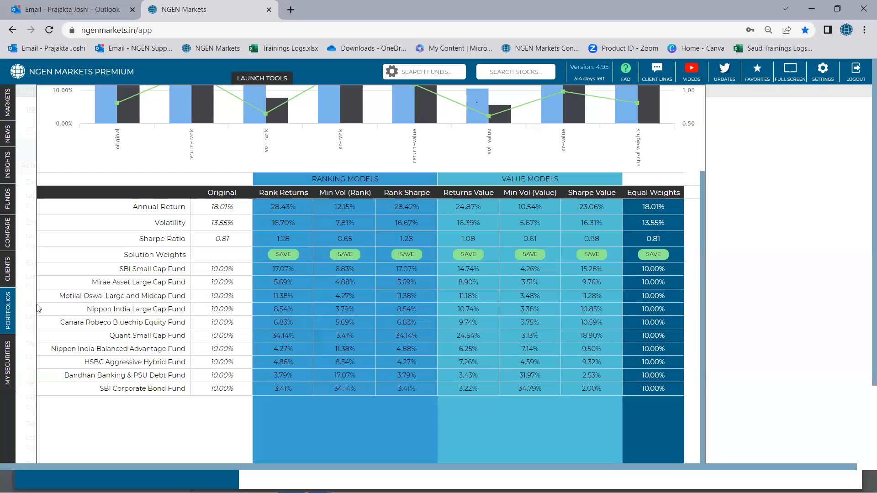
Step: Close the Improve results, collapse all portfolio folders and expand the From Improve folder to find the saved portfolio
{"action": "mouse_move", "coordinate": [7, 321]}
{"action": "scroll", "coordinate": [247, 190], "scroll_direction": "up", "scroll_amount": 2}
{"action": "scroll", "coordinate": [247, 190], "scroll_direction": "up", "scroll_amount": 2}
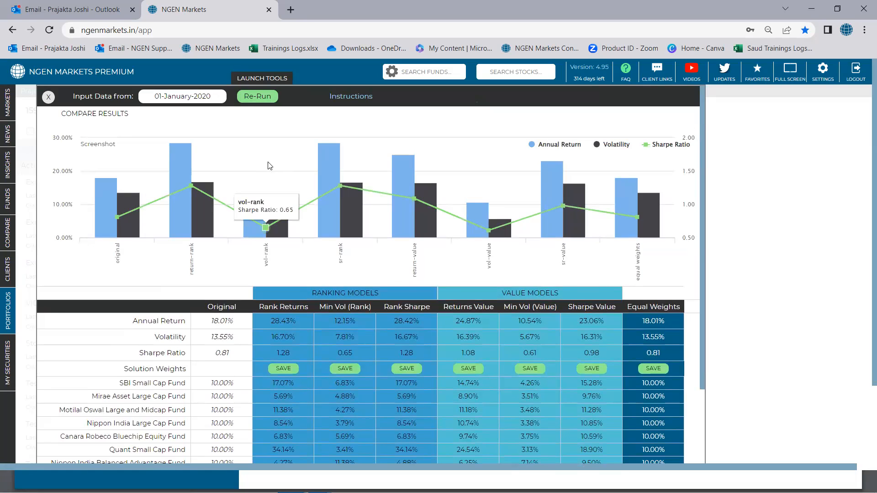
{"action": "left_click", "coordinate": [48, 97]}
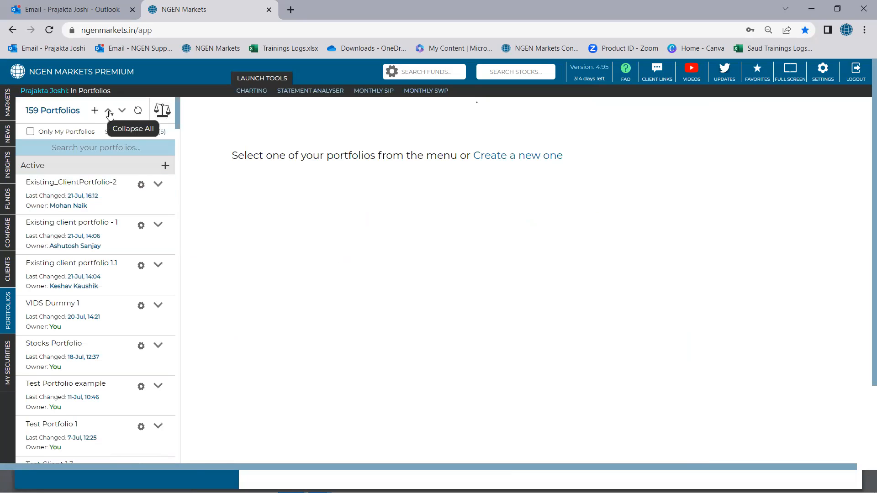
{"action": "scroll", "coordinate": [100, 180], "scroll_direction": "down", "scroll_amount": 2}
{"action": "scroll", "coordinate": [100, 181], "scroll_direction": "up", "scroll_amount": 2}
{"action": "left_click", "coordinate": [109, 112]}
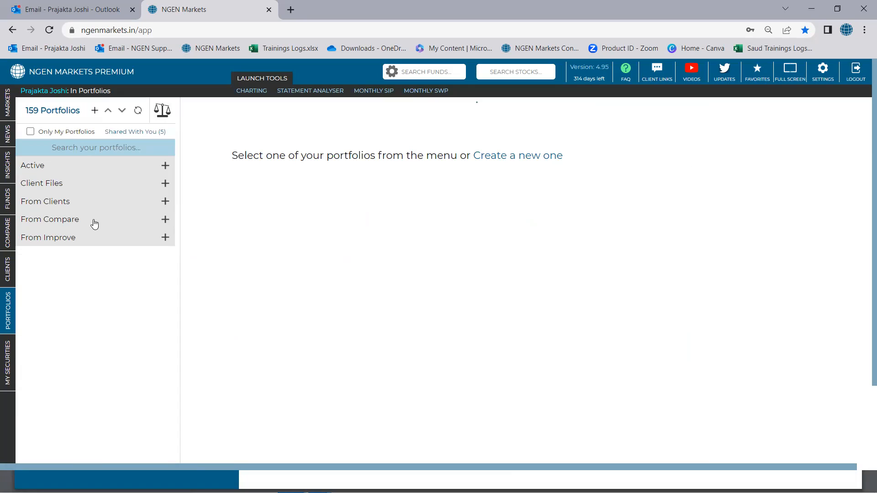
{"action": "left_click", "coordinate": [165, 240]}
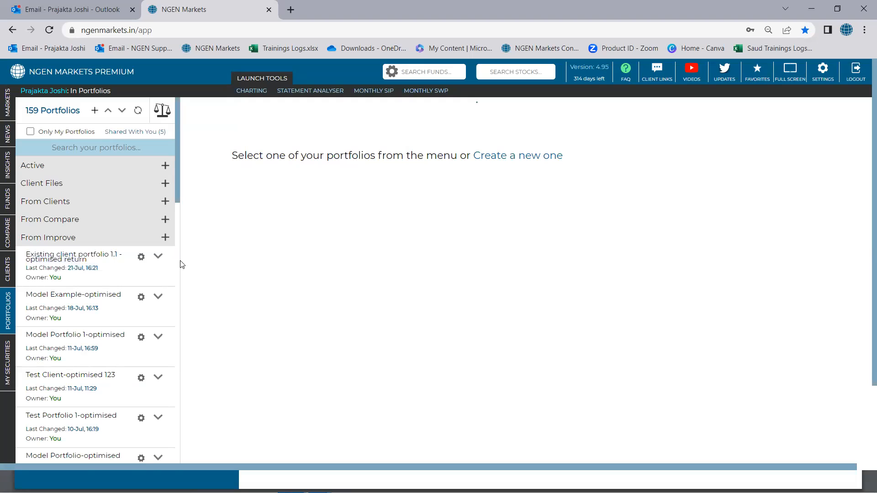
Step: Start a comparison of two portfolios and load Existing client portfolio 1.1 as Portfolio 1
{"action": "left_click", "coordinate": [164, 115]}
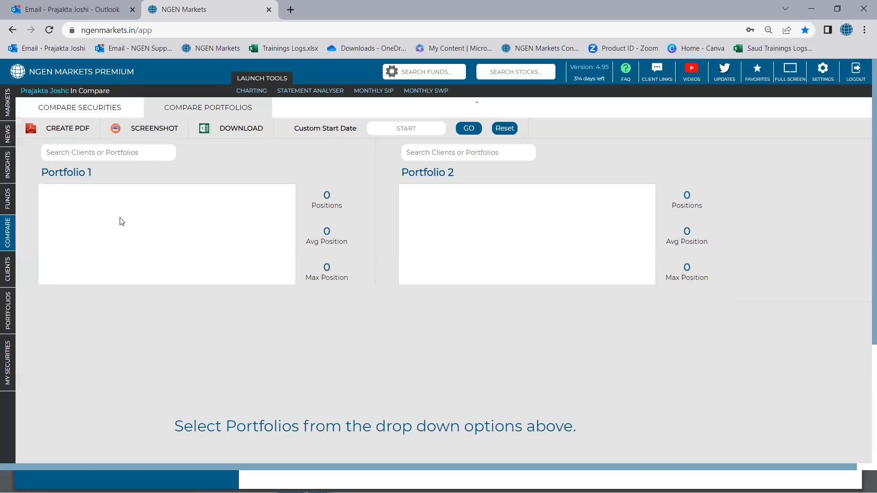
{"action": "left_click", "coordinate": [130, 152]}
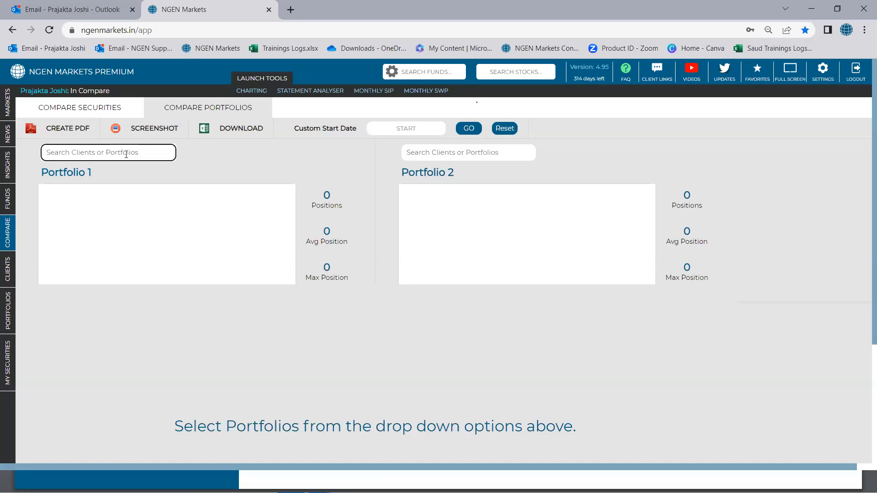
{"action": "type", "text": "ex"}
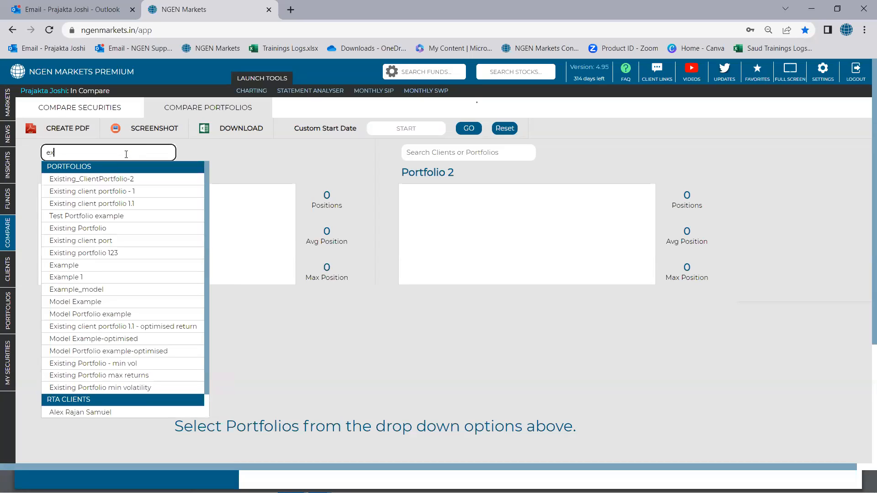
{"action": "left_click", "coordinate": [89, 205]}
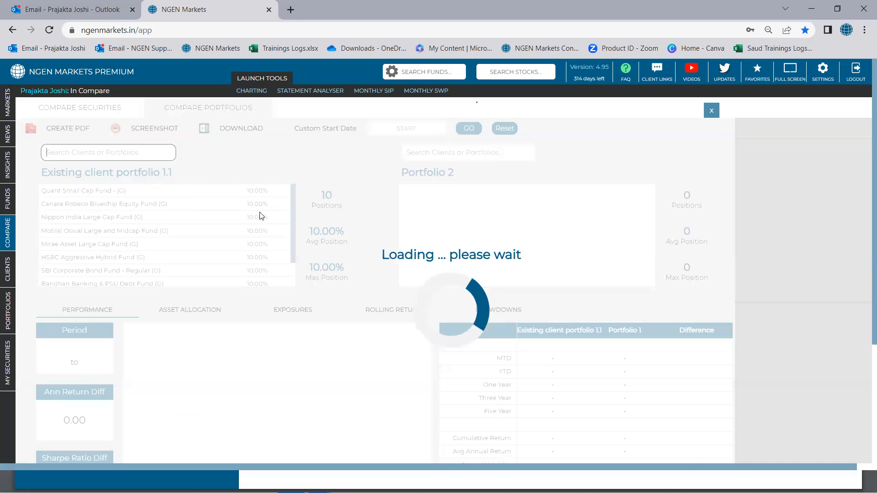
{"action": "scroll", "coordinate": [258, 218], "scroll_direction": "down", "scroll_amount": 2}
{"action": "scroll", "coordinate": [257, 215], "scroll_direction": "up", "scroll_amount": 2}
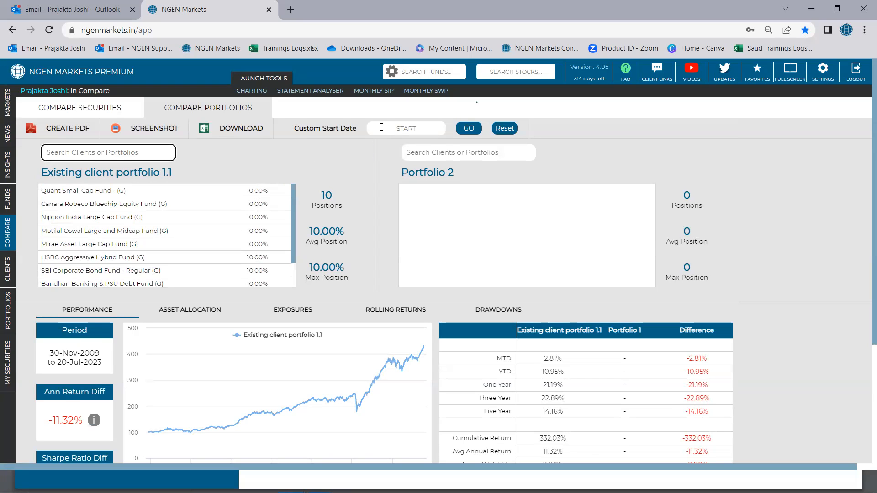
Step: Search for "optimis" and load Existing client portfolio 1.1 - optimised return as Portfolio 2
{"action": "left_click", "coordinate": [424, 155]}
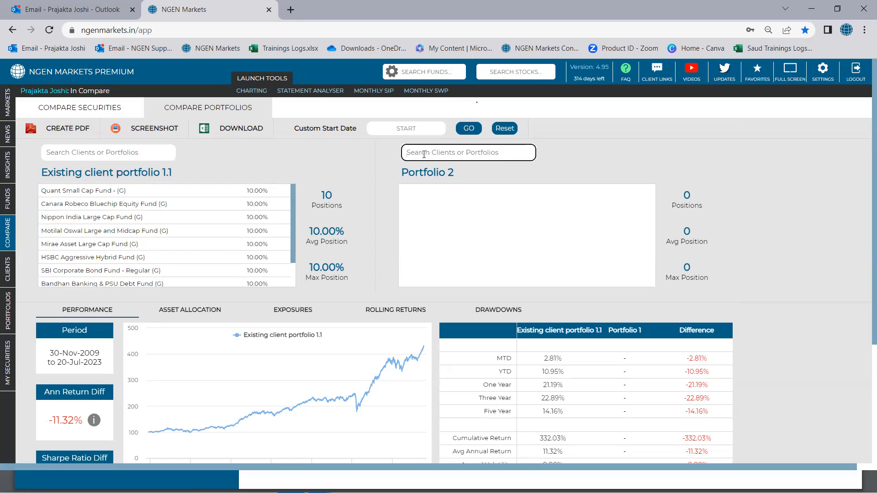
{"action": "type", "text": "op"}
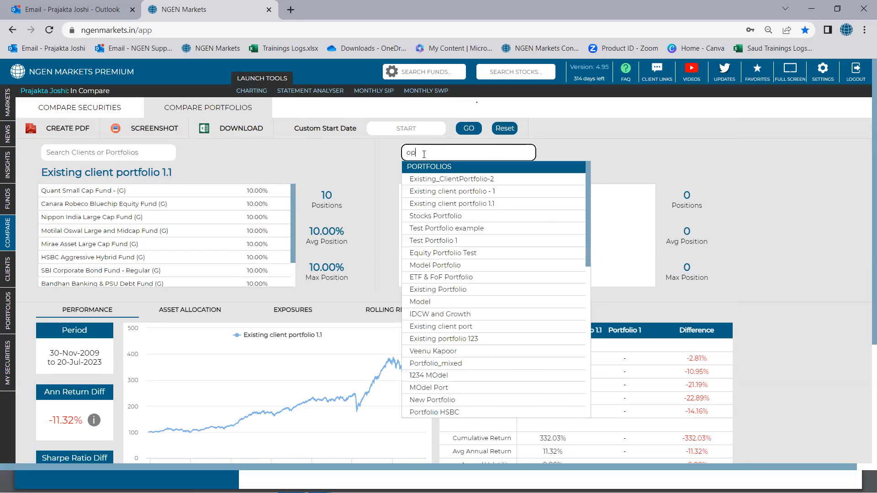
{"action": "type", "text": "timis"}
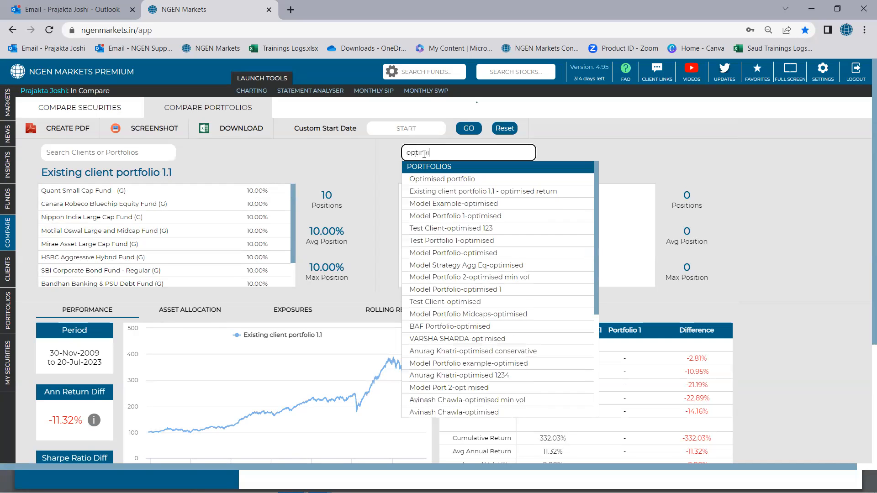
{"action": "left_click", "coordinate": [421, 192]}
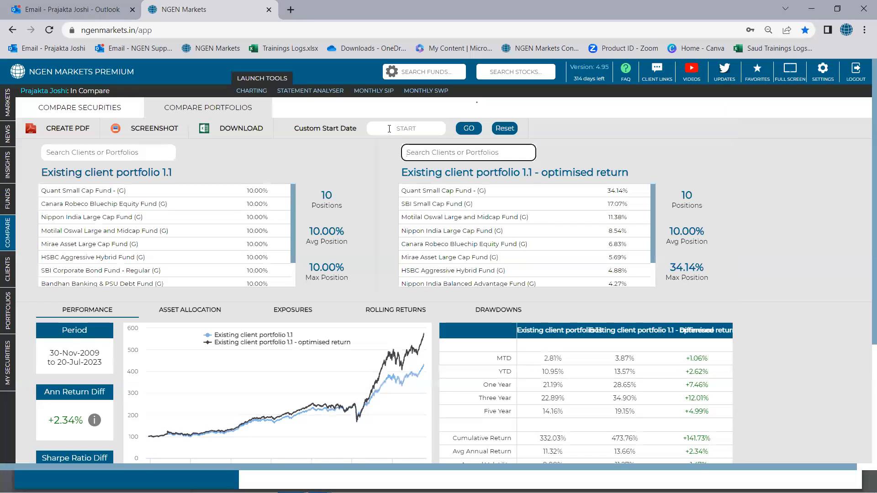
Step: Set the comparison's custom start date to 01-January-2020 and apply it
{"action": "left_click", "coordinate": [389, 128]}
{"action": "left_click", "coordinate": [449, 147]}
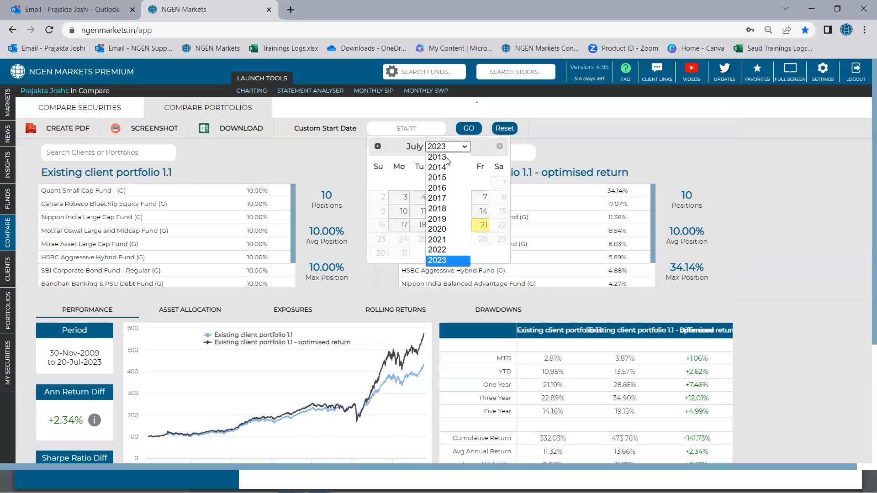
{"action": "left_click", "coordinate": [442, 230]}
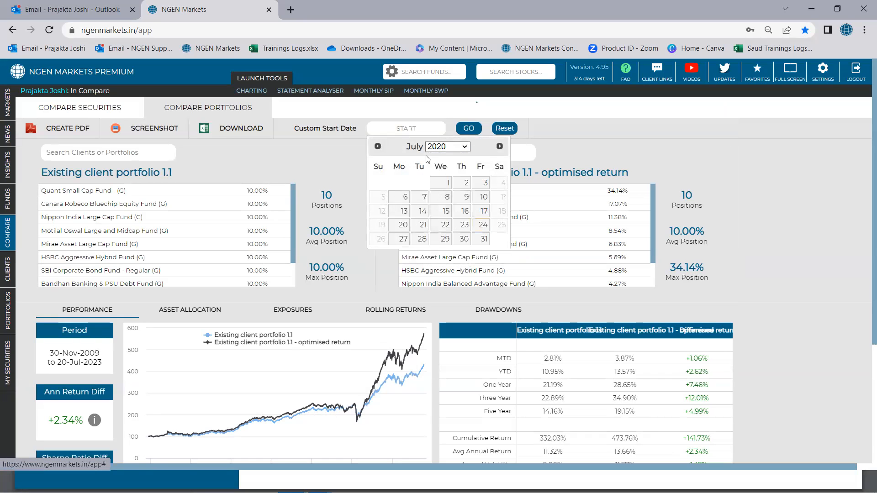
{"action": "left_click", "coordinate": [378, 146]}
{"action": "left_click", "coordinate": [378, 146]}
{"action": "left_click", "coordinate": [377, 147]}
{"action": "left_click", "coordinate": [378, 147]}
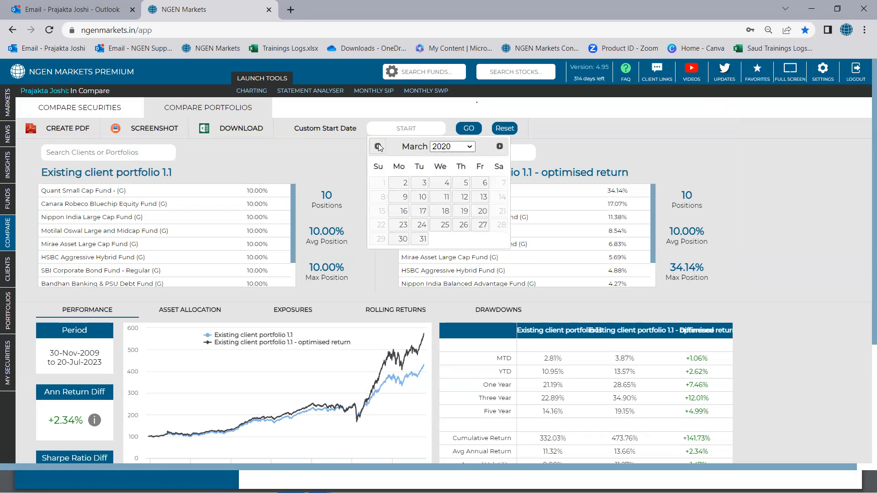
{"action": "left_click", "coordinate": [378, 146]}
{"action": "left_click", "coordinate": [378, 146]}
{"action": "left_click", "coordinate": [442, 183]}
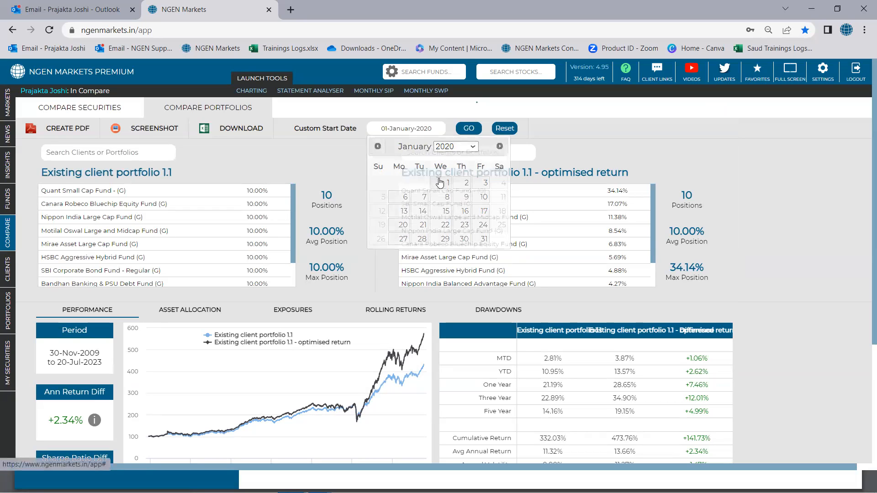
{"action": "left_click", "coordinate": [467, 130]}
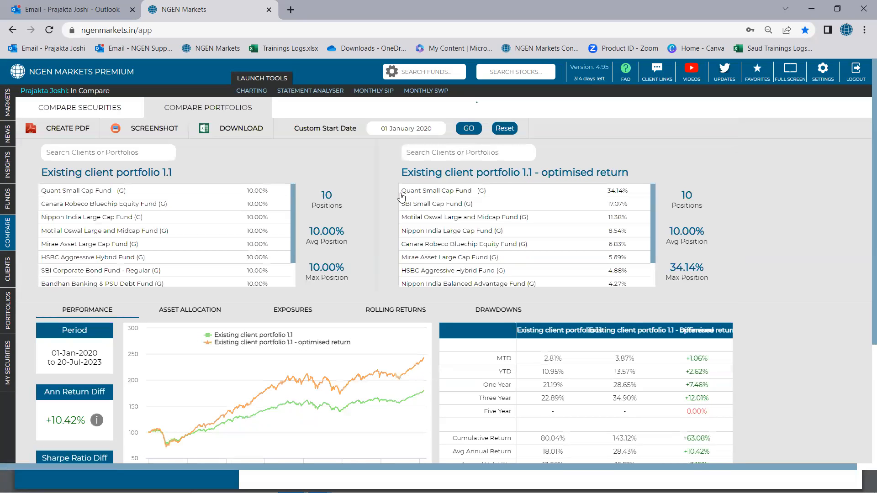
Step: Compare the number of positions in both portfolios and review the optimised portfolio's fund weights
{"action": "scroll", "coordinate": [350, 221], "scroll_direction": "down", "scroll_amount": 2}
{"action": "scroll", "coordinate": [350, 221], "scroll_direction": "up", "scroll_amount": 2}
{"action": "double_click", "coordinate": [326, 196]}
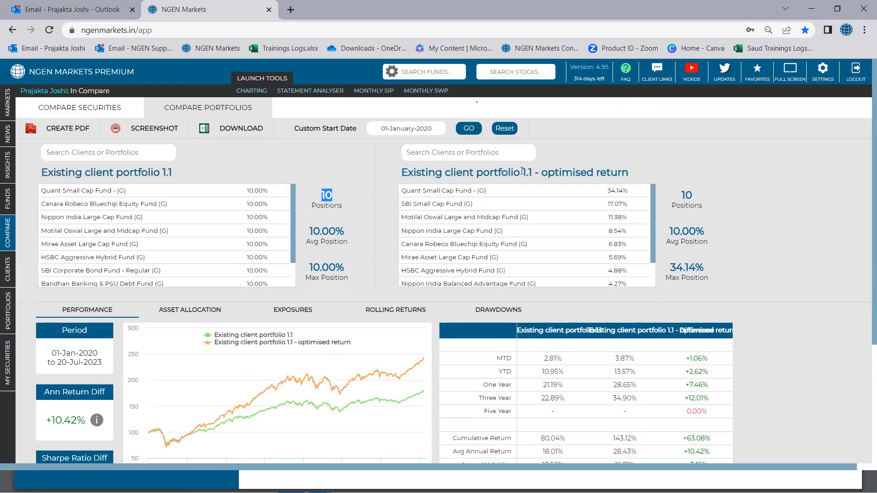
{"action": "left_click", "coordinate": [695, 195]}
{"action": "scroll", "coordinate": [429, 234], "scroll_direction": "down", "scroll_amount": 1}
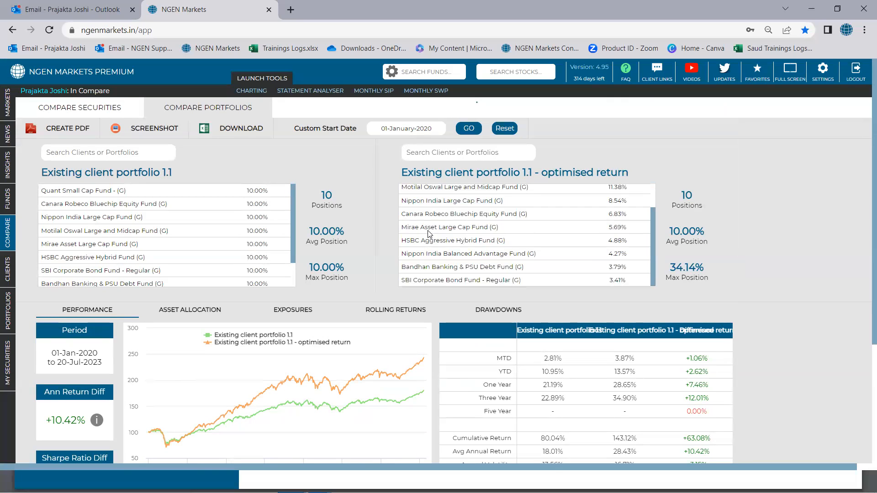
Step: Review the Performance comparison's period, the explanation of the annual return difference, the growth chart and the returns table
{"action": "scroll", "coordinate": [429, 234], "scroll_direction": "up", "scroll_amount": 1}
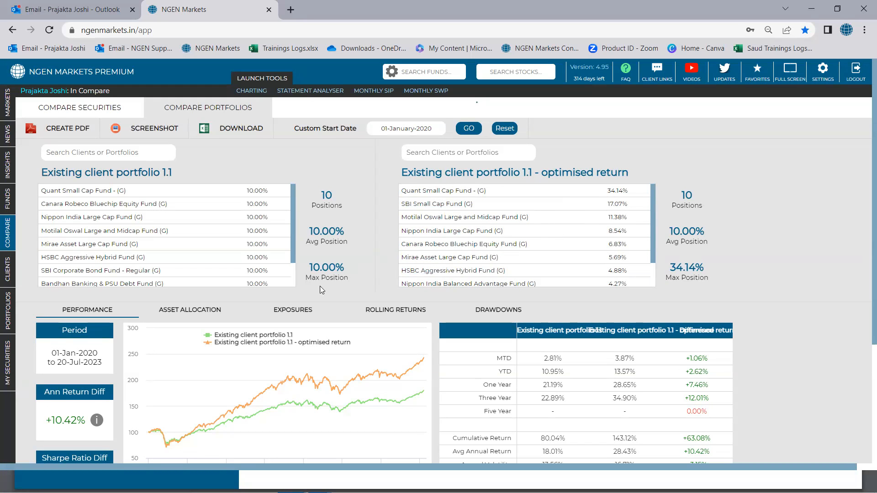
{"action": "scroll", "coordinate": [312, 298], "scroll_direction": "down", "scroll_amount": 1}
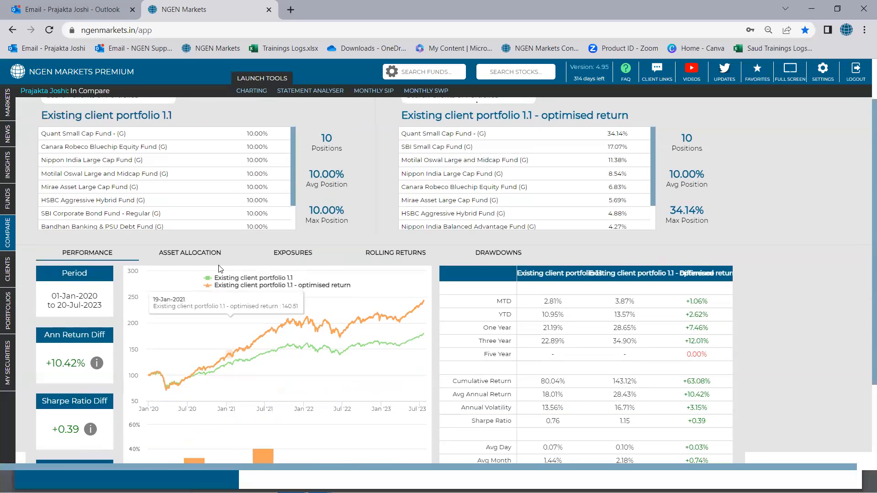
{"action": "left_click_drag", "start_coordinate": [51, 297], "coordinate": [103, 309]}
{"action": "scroll", "coordinate": [107, 319], "scroll_direction": "down", "scroll_amount": 1}
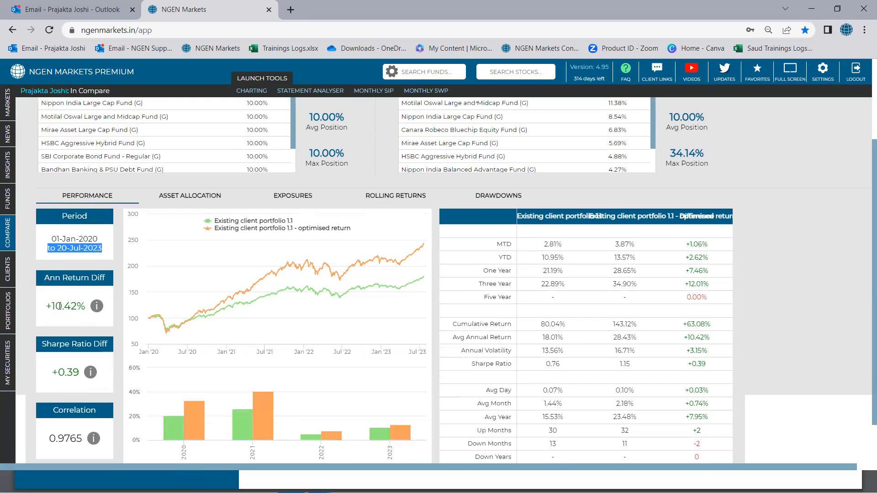
{"action": "mouse_move", "coordinate": [95, 309]}
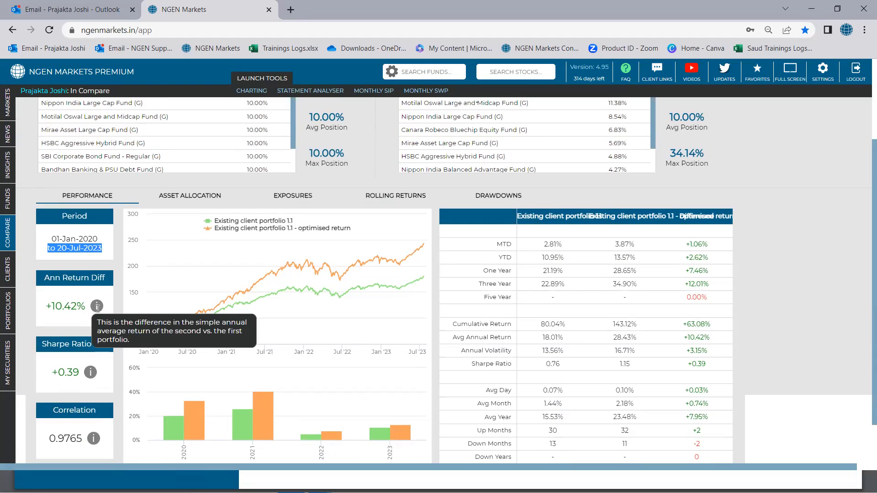
{"action": "scroll", "coordinate": [262, 178], "scroll_direction": "up", "scroll_amount": 3}
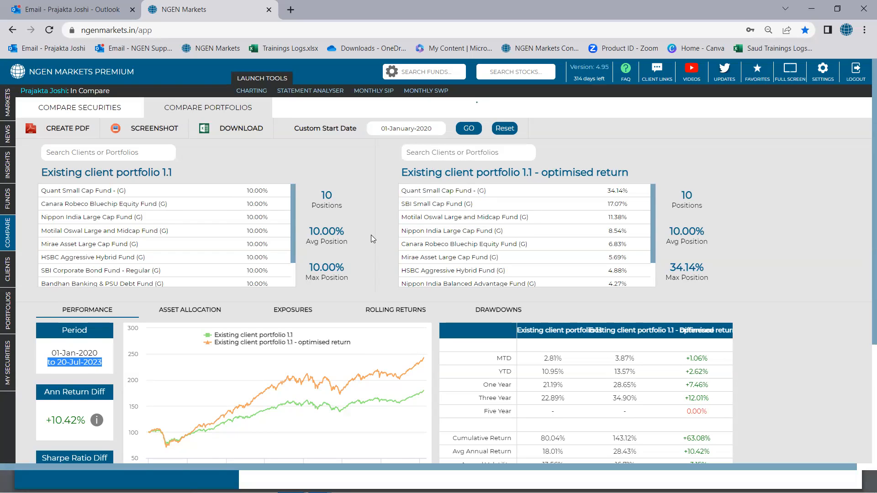
{"action": "scroll", "coordinate": [371, 235], "scroll_direction": "down", "scroll_amount": 2}
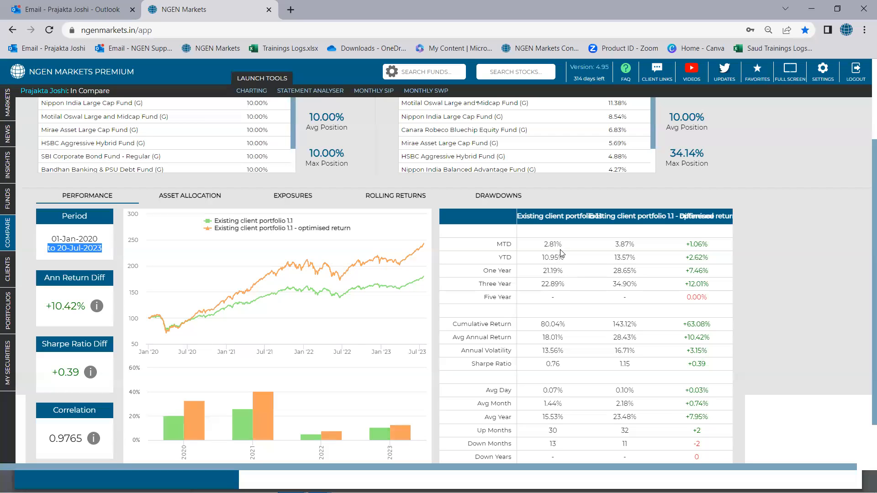
{"action": "scroll", "coordinate": [501, 294], "scroll_direction": "down", "scroll_amount": 1}
{"action": "mouse_move", "coordinate": [336, 216]}
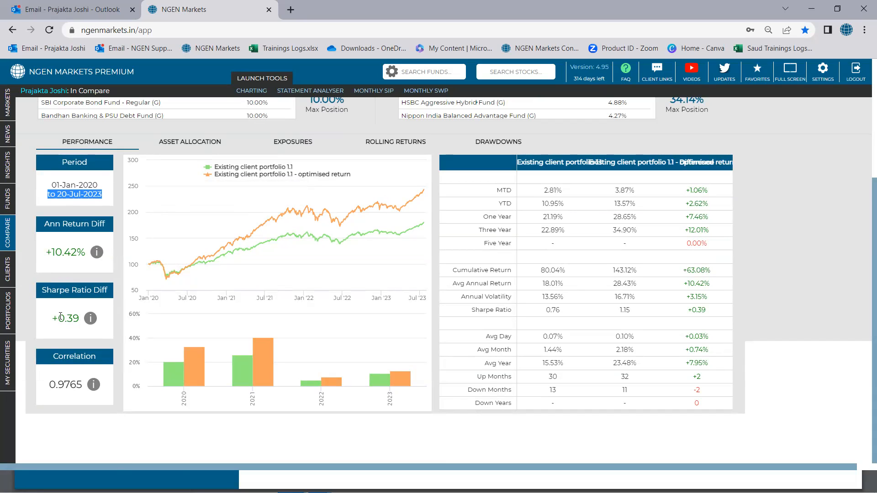
Step: Compare the Sharpe ratios of both portfolios and inspect their 2023 calendar-year returns
{"action": "left_click_drag", "start_coordinate": [59, 317], "coordinate": [78, 316]}
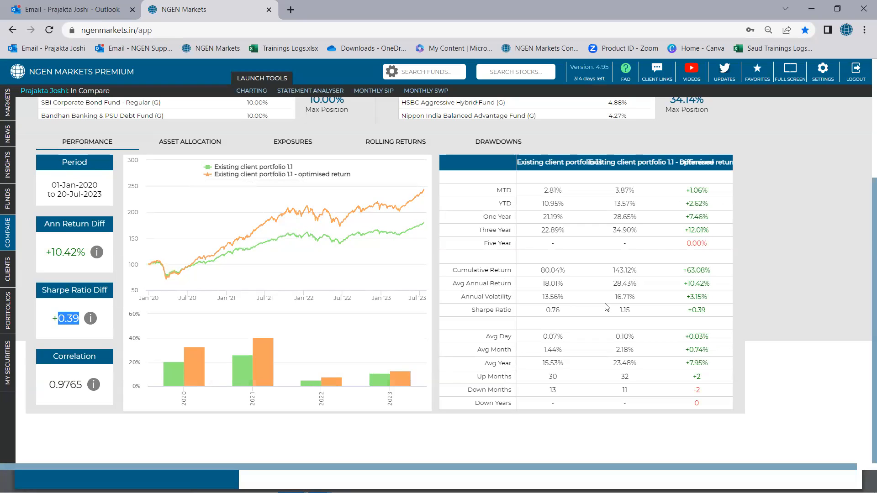
{"action": "left_click_drag", "start_coordinate": [472, 311], "coordinate": [514, 313]}
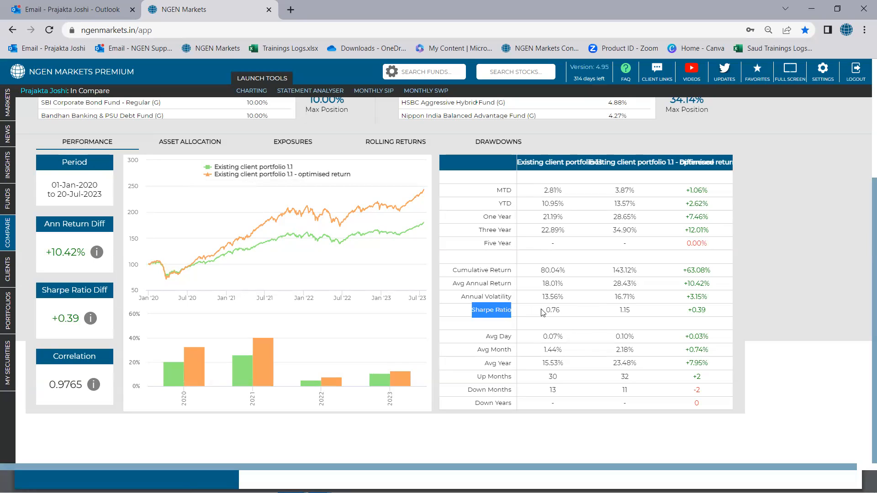
{"action": "left_click_drag", "start_coordinate": [546, 311], "coordinate": [561, 312]}
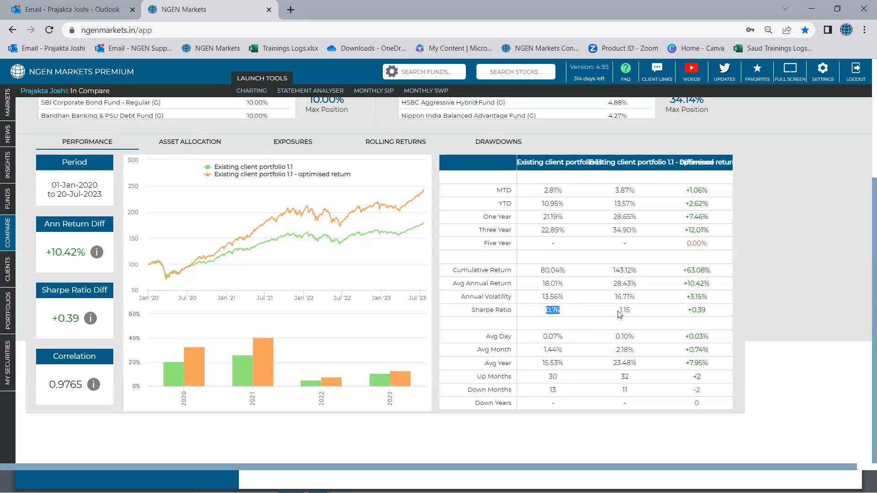
{"action": "left_click_drag", "start_coordinate": [619, 314], "coordinate": [633, 315]}
{"action": "mouse_move", "coordinate": [384, 385]}
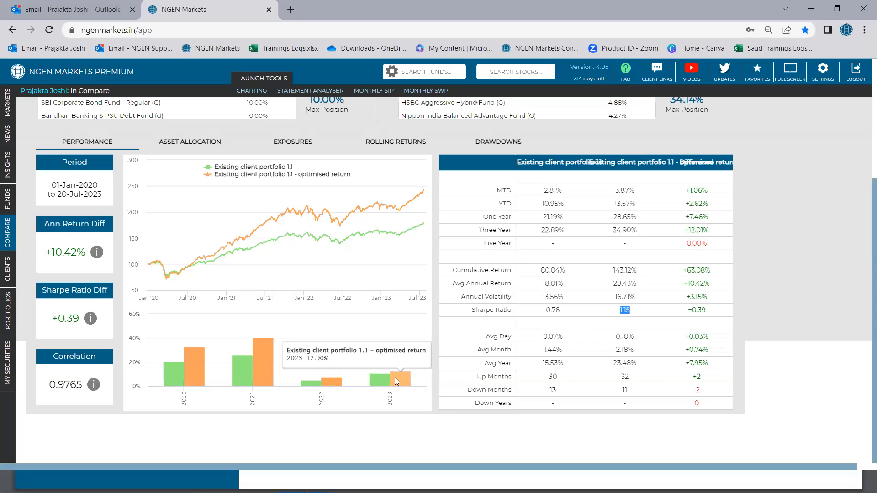
Step: Examine the cumulative return difference and the annual volatility figures in the performance table
{"action": "scroll", "coordinate": [395, 378], "scroll_direction": "up", "scroll_amount": 1}
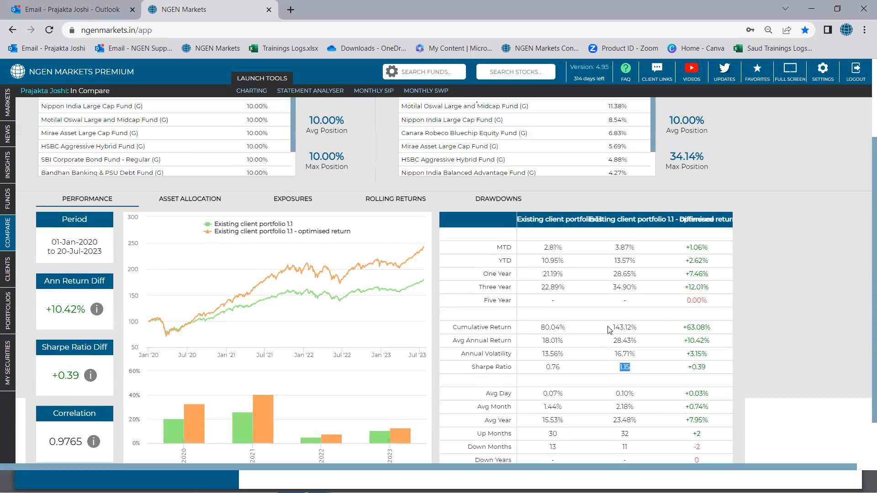
{"action": "left_click_drag", "start_coordinate": [684, 327], "coordinate": [705, 328]}
{"action": "left_click", "coordinate": [550, 355]}
{"action": "triple_click", "coordinate": [549, 354]}
{"action": "left_click_drag", "start_coordinate": [690, 355], "coordinate": [710, 356]}
Step: Show the Asset Allocation comparison and examine the top equity sector and market cap breakdowns
{"action": "left_click", "coordinate": [206, 200]}
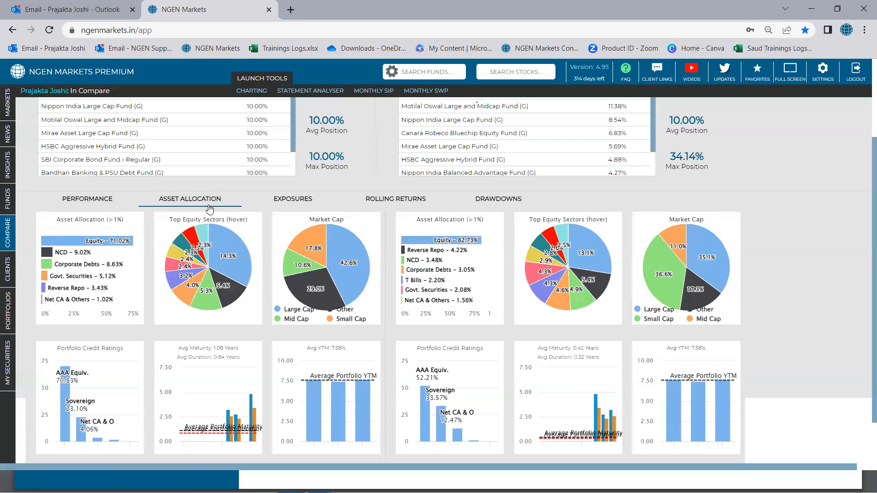
{"action": "mouse_move", "coordinate": [217, 239]}
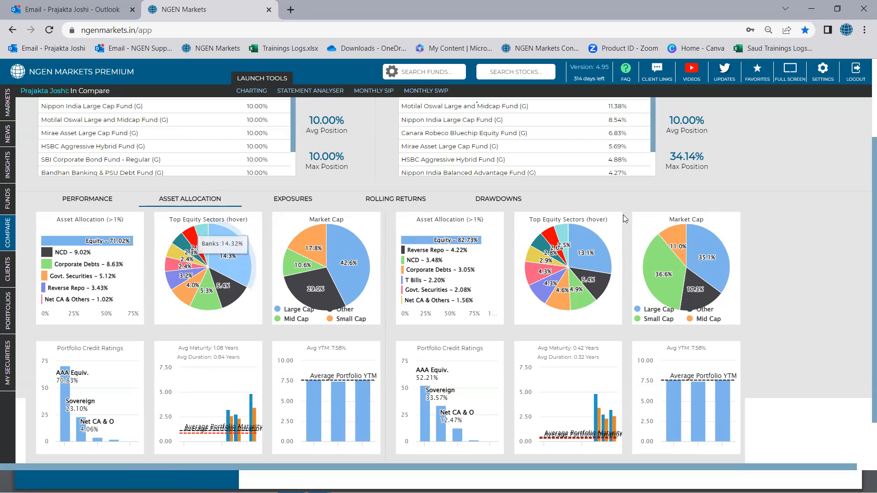
{"action": "mouse_move", "coordinate": [577, 265]}
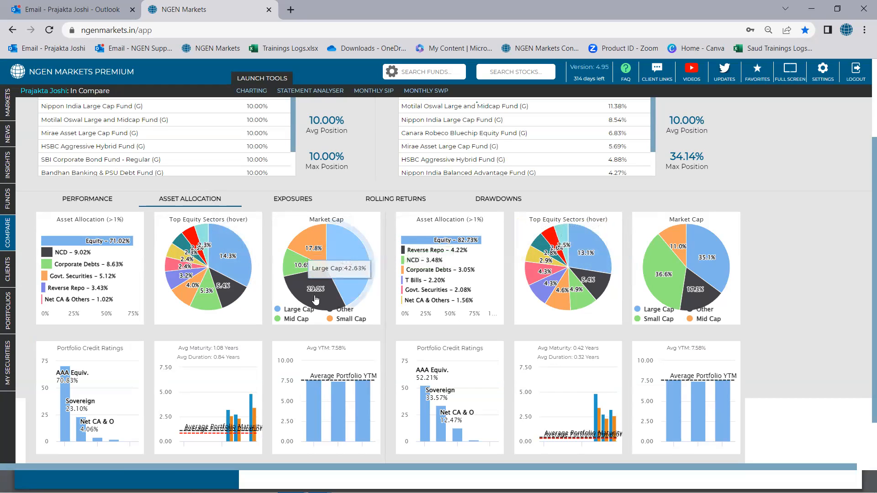
{"action": "mouse_move", "coordinate": [336, 301]}
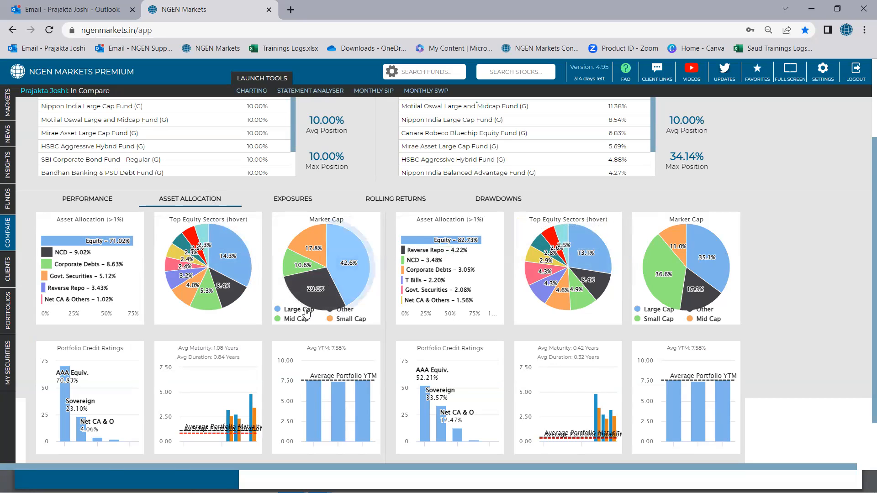
{"action": "mouse_move", "coordinate": [290, 284]}
Step: Compare the AAA Equiv. and Sovereign exposures in the two portfolios' credit rating charts
{"action": "scroll", "coordinate": [271, 325], "scroll_direction": "down", "scroll_amount": 1}
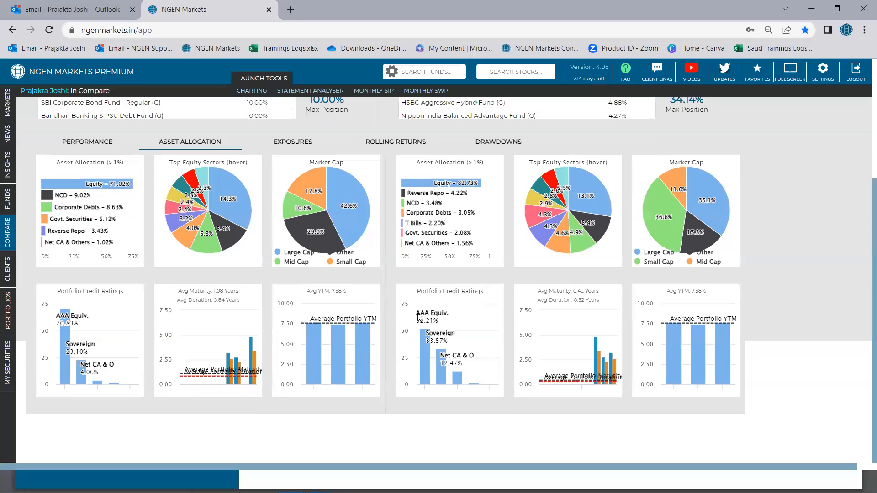
{"action": "mouse_move", "coordinate": [63, 328]}
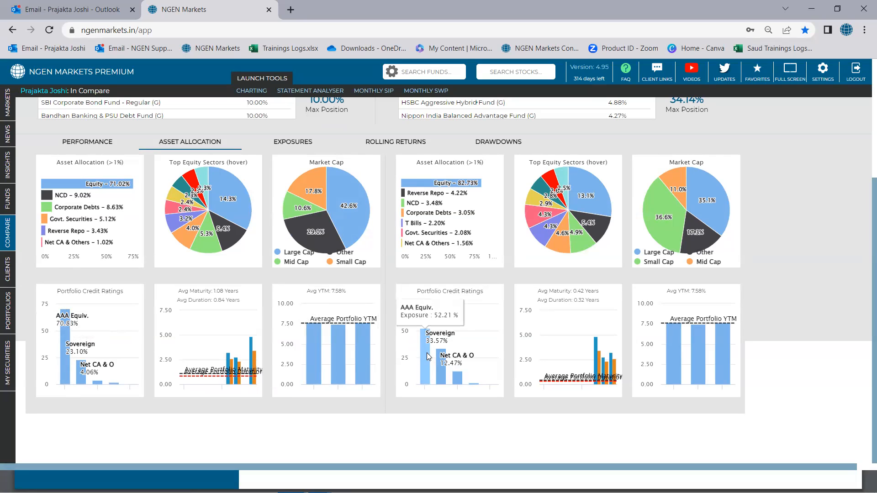
{"action": "mouse_move", "coordinate": [438, 365]}
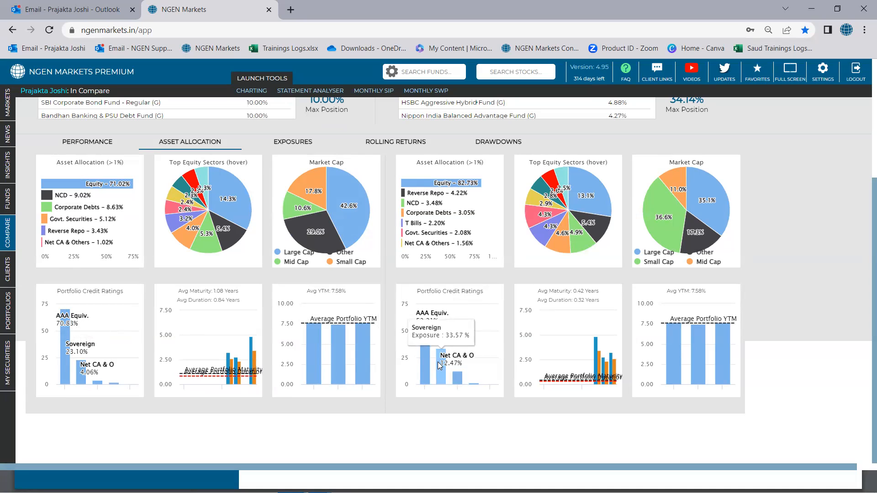
Step: Show the Exposures comparison and check the largest equity exposure of each portfolio
{"action": "scroll", "coordinate": [434, 346], "scroll_direction": "up", "scroll_amount": 1}
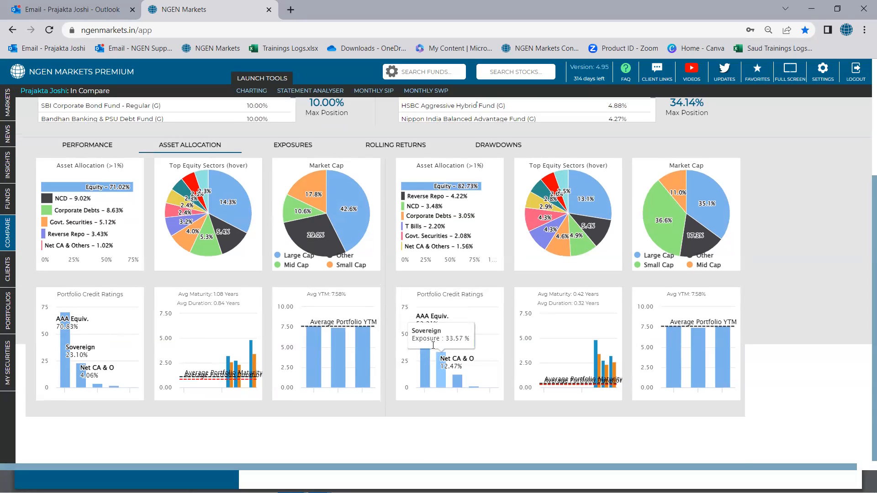
{"action": "scroll", "coordinate": [433, 346], "scroll_direction": "up", "scroll_amount": 3}
{"action": "left_click", "coordinate": [297, 312]}
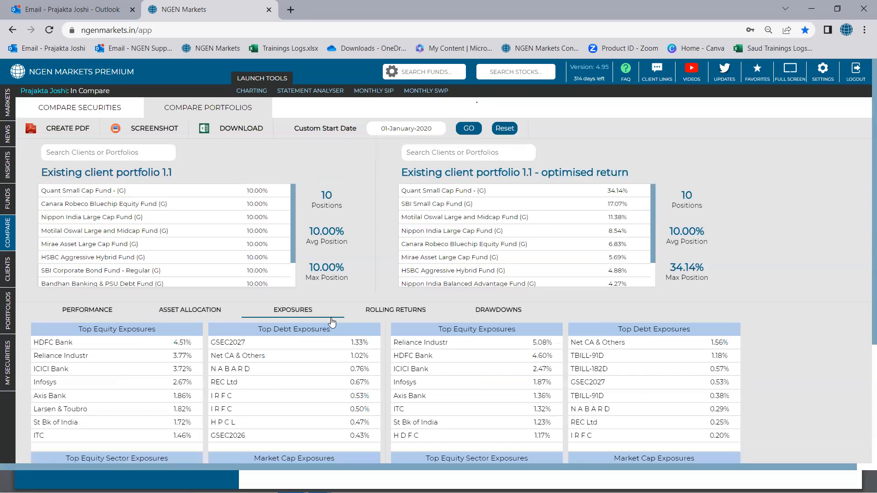
{"action": "scroll", "coordinate": [331, 323], "scroll_direction": "down", "scroll_amount": 1}
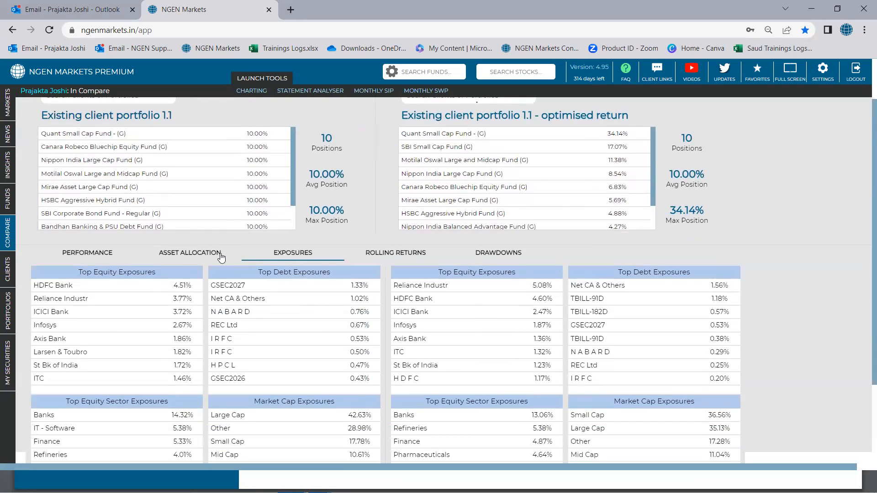
{"action": "scroll", "coordinate": [215, 259], "scroll_direction": "down", "scroll_amount": 1}
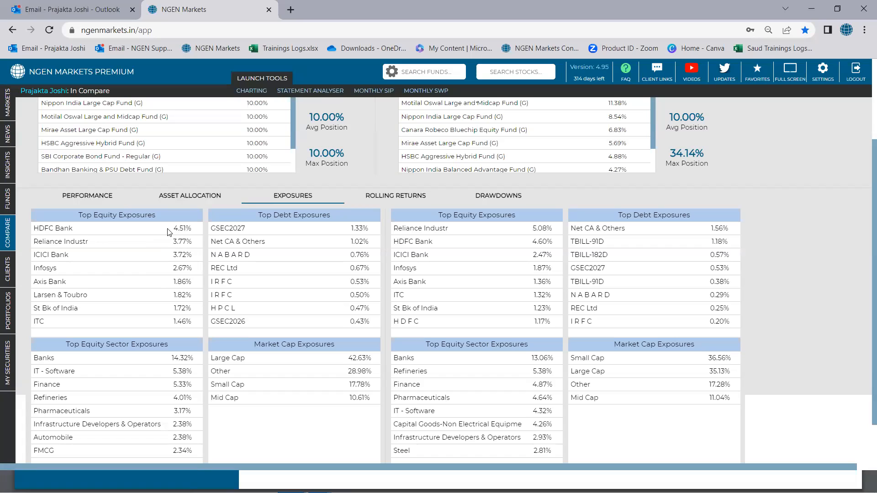
{"action": "left_click_drag", "start_coordinate": [173, 228], "coordinate": [193, 228]}
{"action": "left_click_drag", "start_coordinate": [532, 228], "coordinate": [556, 230]}
Step: Show the Rolling Returns comparison and examine the average rolling returns for the 6M and 1Y periods
{"action": "left_click", "coordinate": [390, 197]}
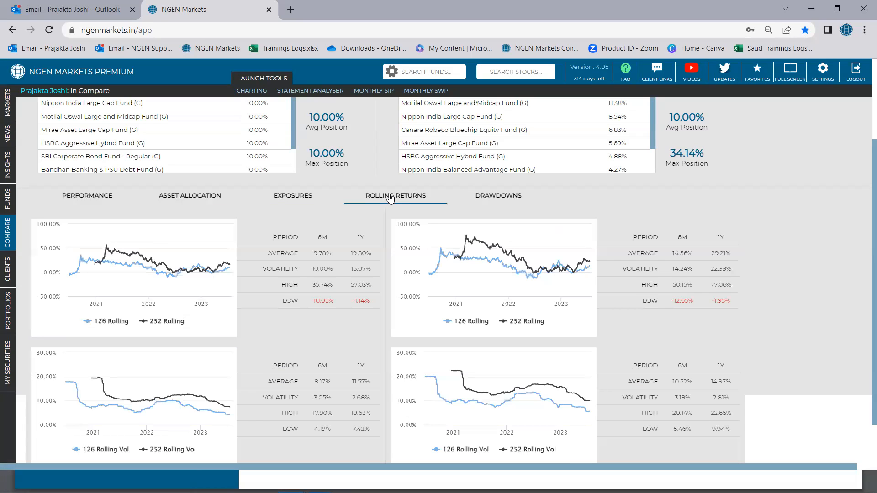
{"action": "double_click", "coordinate": [322, 238]}
{"action": "double_click", "coordinate": [361, 238]}
{"action": "scroll", "coordinate": [382, 285], "scroll_direction": "up", "scroll_amount": 3}
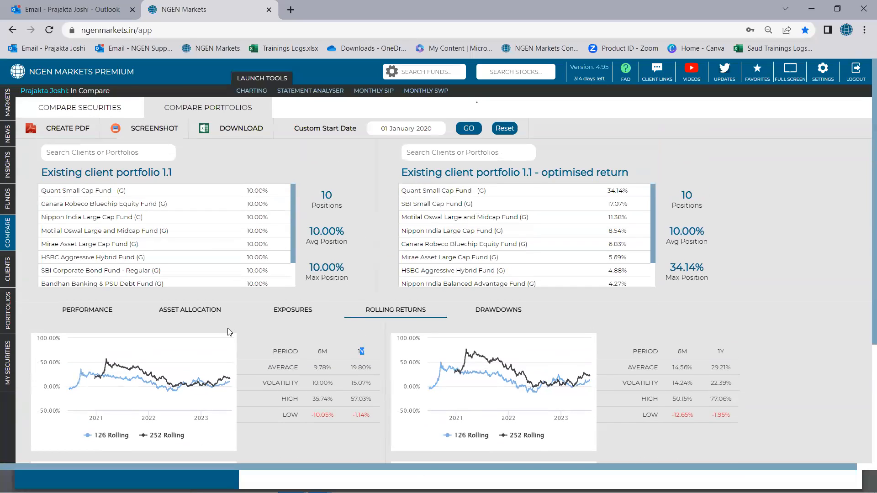
{"action": "scroll", "coordinate": [462, 304], "scroll_direction": "down", "scroll_amount": 3}
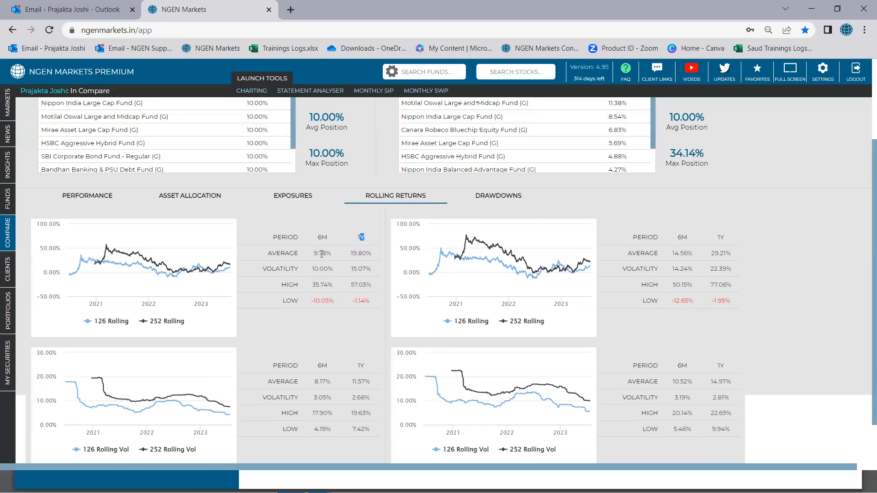
{"action": "left_click_drag", "start_coordinate": [315, 253], "coordinate": [333, 257]}
{"action": "left_click_drag", "start_coordinate": [672, 254], "coordinate": [690, 254]}
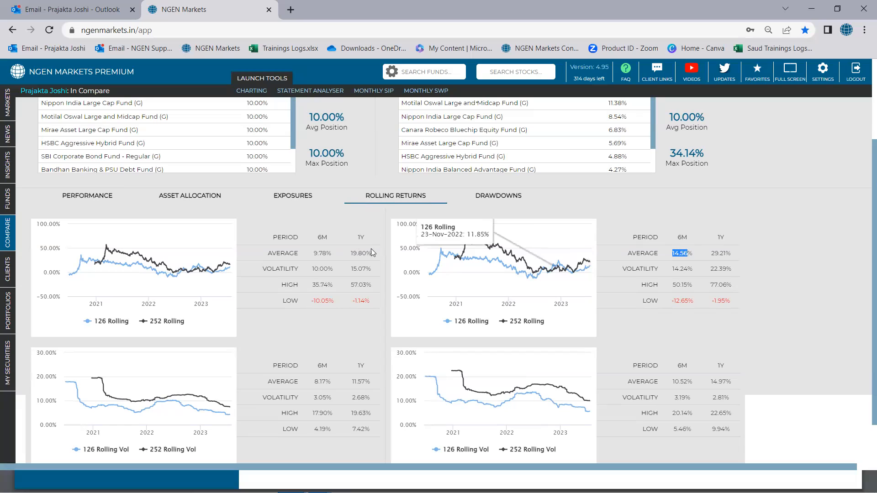
{"action": "left_click_drag", "start_coordinate": [351, 254], "coordinate": [366, 254]}
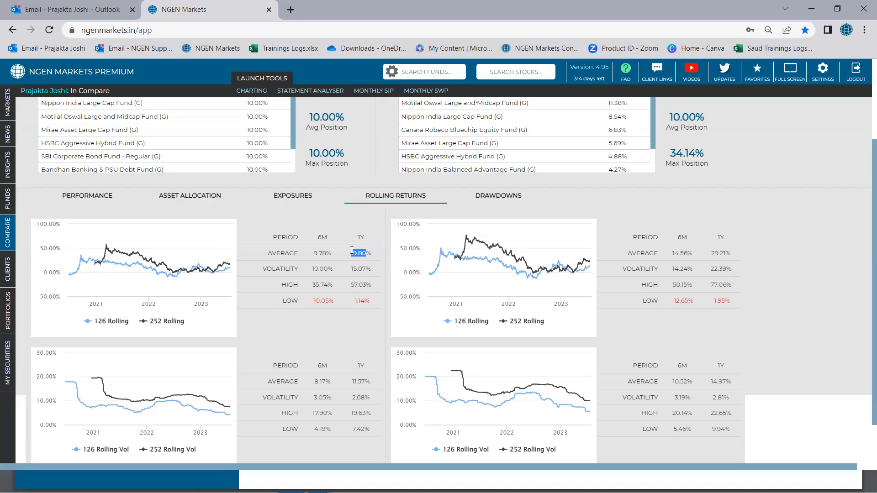
Step: Compare the 1Y high and 6M low rolling returns of the original and optimised portfolios
{"action": "scroll", "coordinate": [349, 291], "scroll_direction": "up", "scroll_amount": 3}
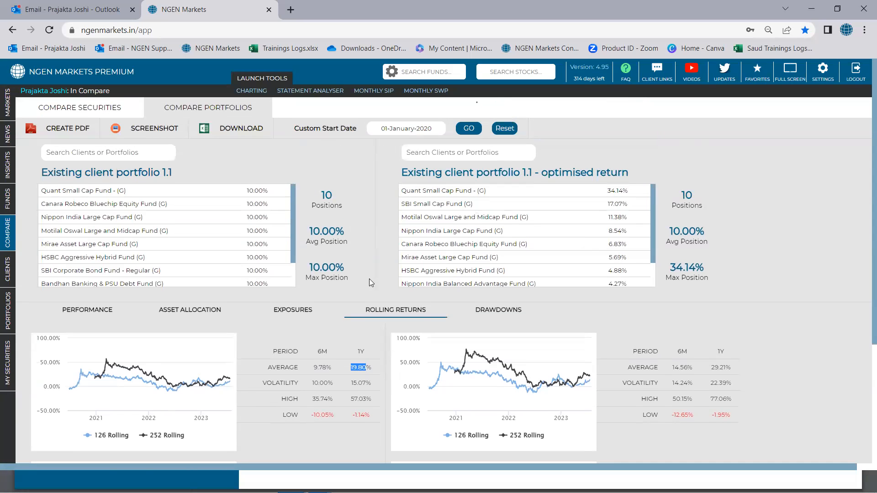
{"action": "scroll", "coordinate": [368, 281], "scroll_direction": "down", "scroll_amount": 3}
{"action": "left_click_drag", "start_coordinate": [351, 285], "coordinate": [370, 286]}
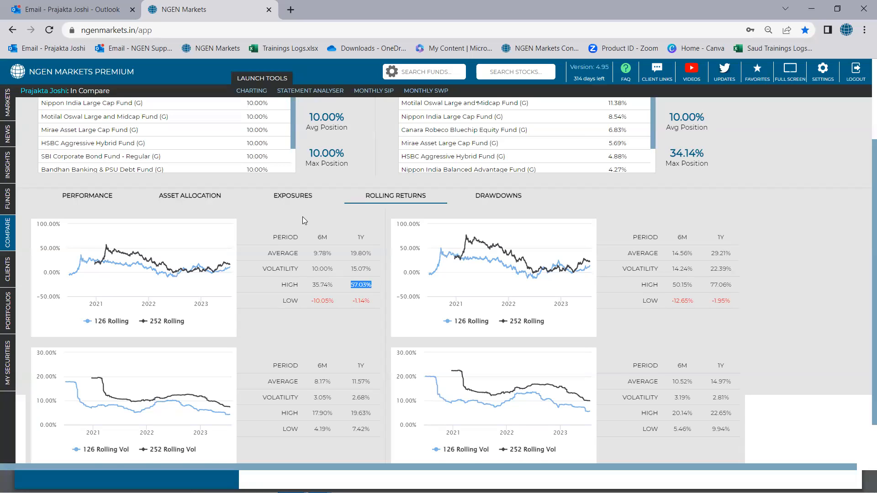
{"action": "scroll", "coordinate": [302, 220], "scroll_direction": "up", "scroll_amount": 1}
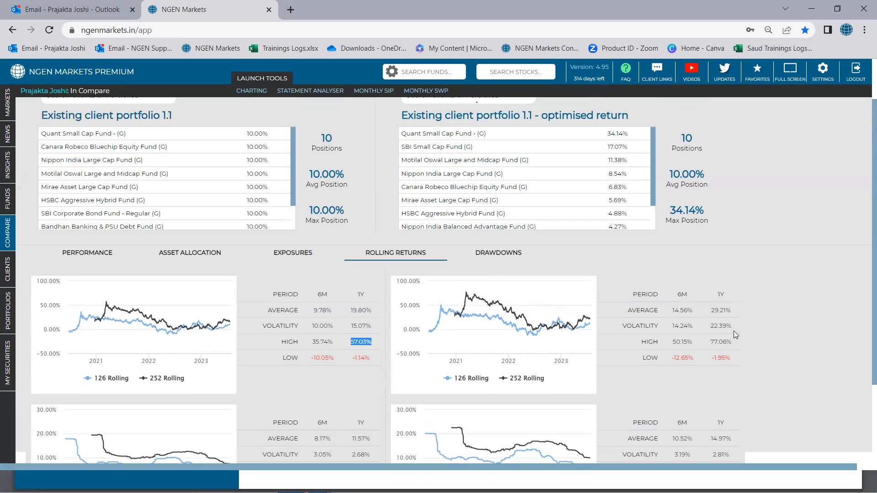
{"action": "left_click_drag", "start_coordinate": [711, 342], "coordinate": [731, 341]}
{"action": "left_click_drag", "start_coordinate": [311, 358], "coordinate": [328, 359]}
{"action": "left_click_drag", "start_coordinate": [673, 358], "coordinate": [688, 359]}
Step: Show the Drawdowns comparison and review both portfolios' drawdown charts and their size, date and recovery-day tables
{"action": "left_click", "coordinate": [492, 255]}
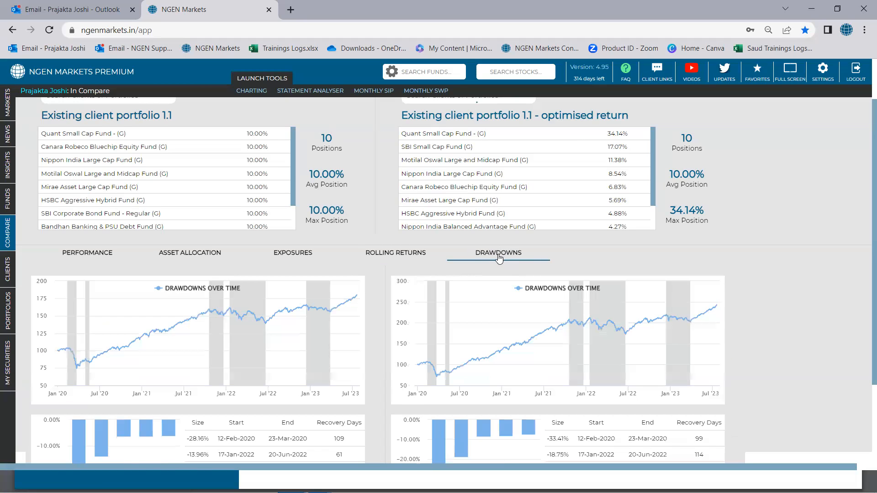
{"action": "scroll", "coordinate": [683, 268], "scroll_direction": "down", "scroll_amount": 1}
{"action": "scroll", "coordinate": [683, 268], "scroll_direction": "down", "scroll_amount": 3}
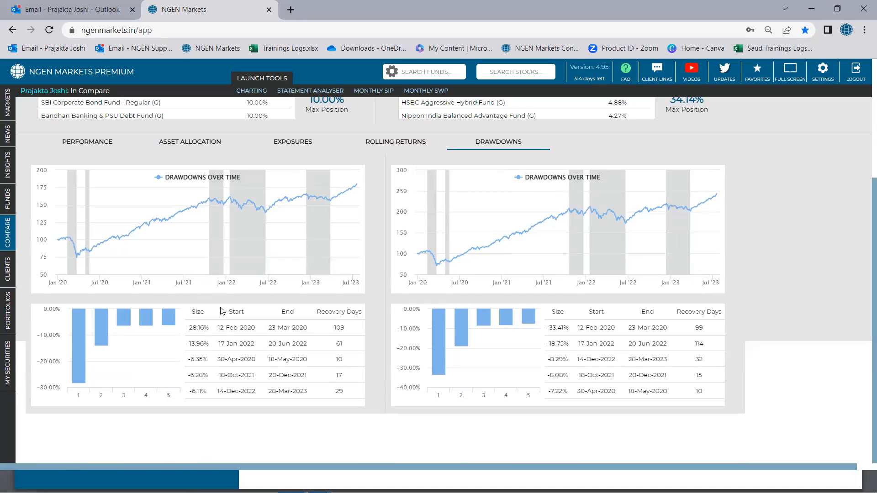
{"action": "scroll", "coordinate": [222, 311], "scroll_direction": "up", "scroll_amount": 3}
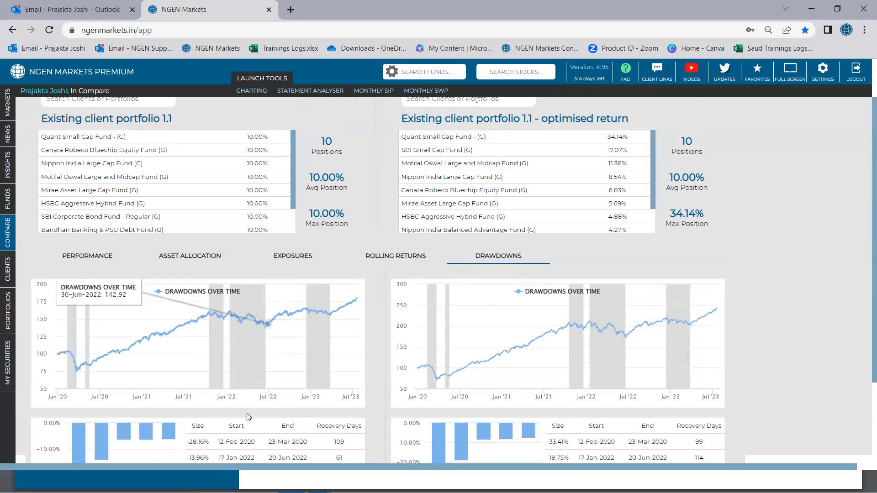
{"action": "scroll", "coordinate": [436, 115], "scroll_direction": "up", "scroll_amount": 1}
{"action": "scroll", "coordinate": [436, 115], "scroll_direction": "up", "scroll_amount": 1}
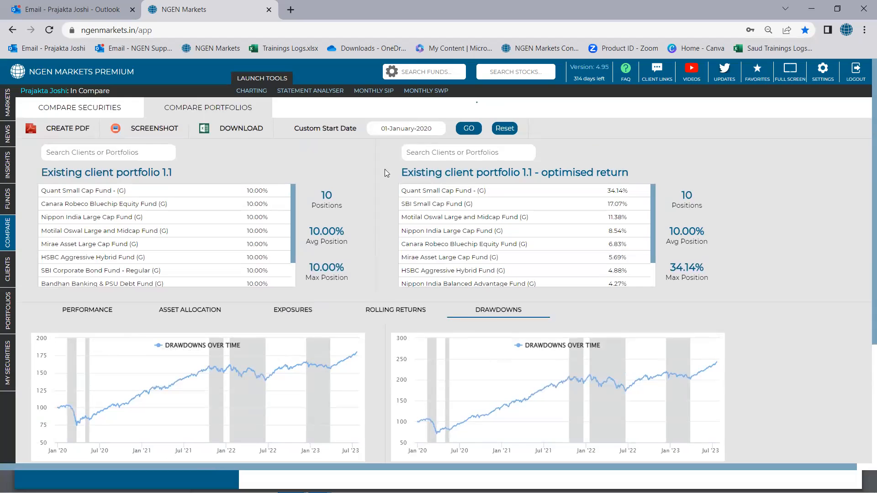
Step: Compare the size, start and end dates and recovery days of the largest drawdown in both portfolios
{"action": "scroll", "coordinate": [383, 175], "scroll_direction": "down", "scroll_amount": 4}
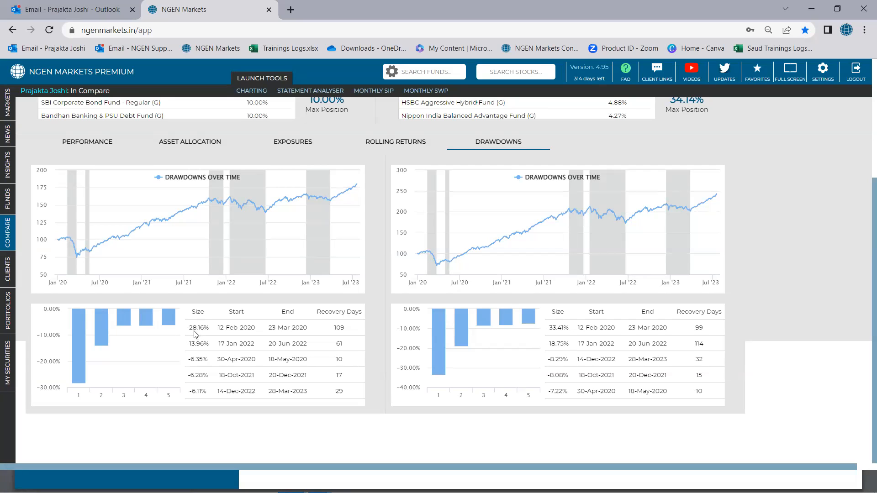
{"action": "left_click_drag", "start_coordinate": [189, 326], "coordinate": [205, 328]}
{"action": "left_click_drag", "start_coordinate": [218, 328], "coordinate": [311, 330]}
{"action": "left_click_drag", "start_coordinate": [190, 327], "coordinate": [201, 329]}
{"action": "left_click_drag", "start_coordinate": [334, 329], "coordinate": [346, 329]}
{"action": "left_click_drag", "start_coordinate": [549, 329], "coordinate": [561, 327]}
{"action": "double_click", "coordinate": [699, 328]}
{"action": "scroll", "coordinate": [693, 345], "scroll_direction": "up", "scroll_amount": 2}
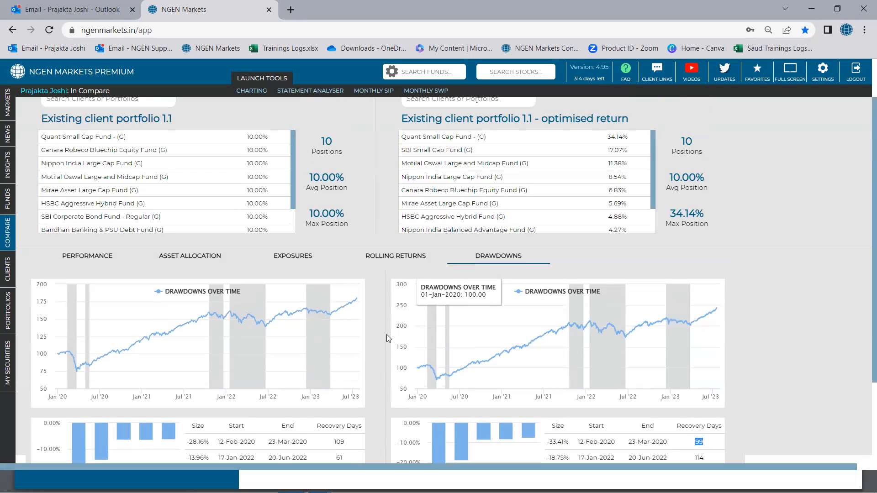
{"action": "scroll", "coordinate": [386, 336], "scroll_direction": "up", "scroll_amount": 1}
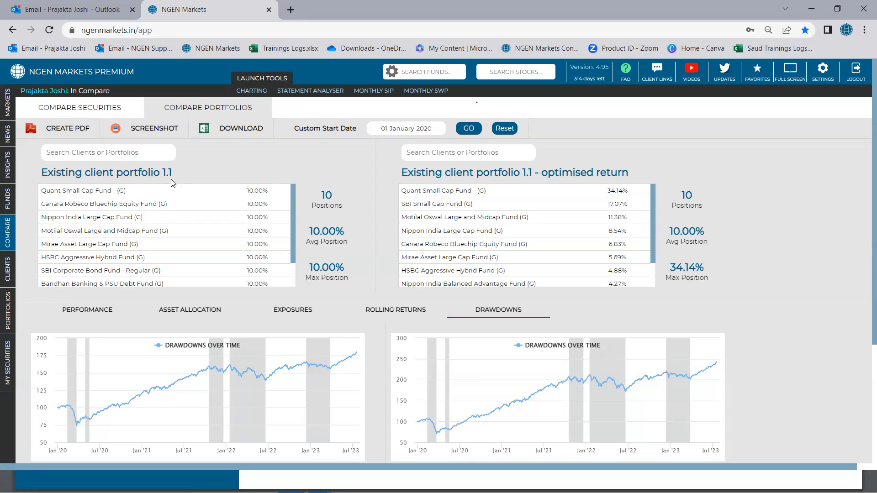
Step: Replace the first portfolio in the comparison with Existing client port and look through its holdings
{"action": "left_click", "coordinate": [135, 155]}
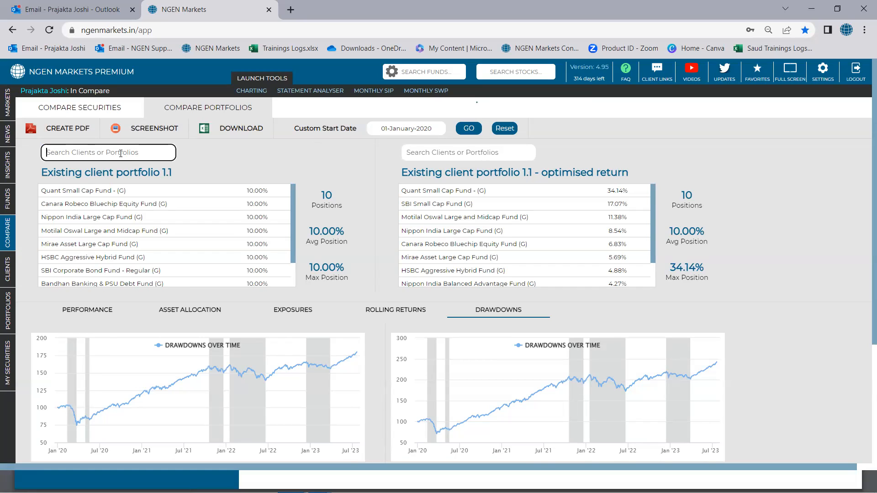
{"action": "type", "text": "e"}
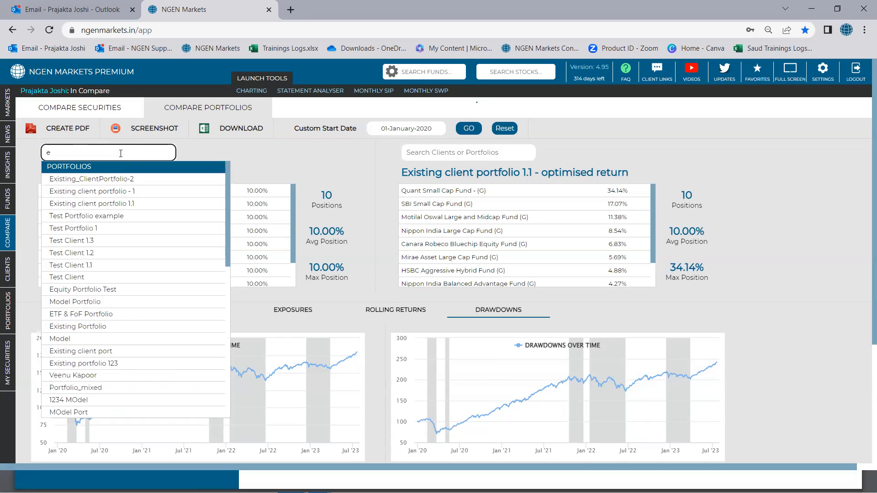
{"action": "type", "text": "xi"}
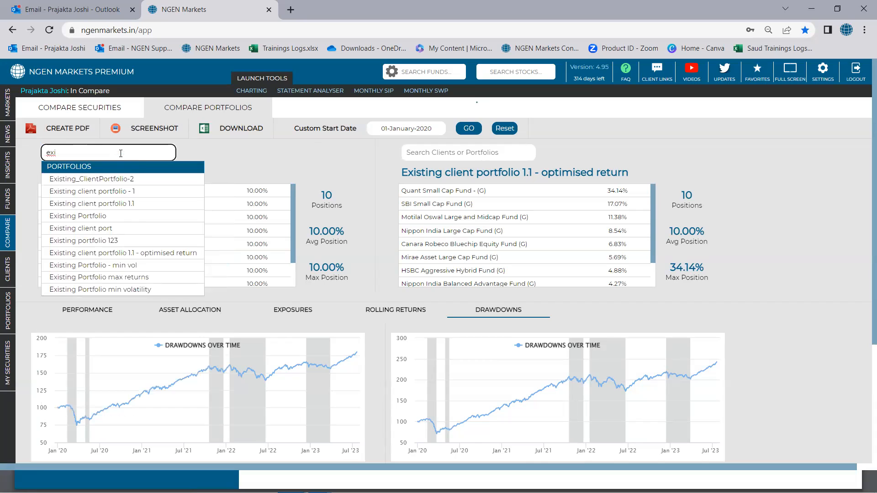
{"action": "left_click", "coordinate": [90, 230]}
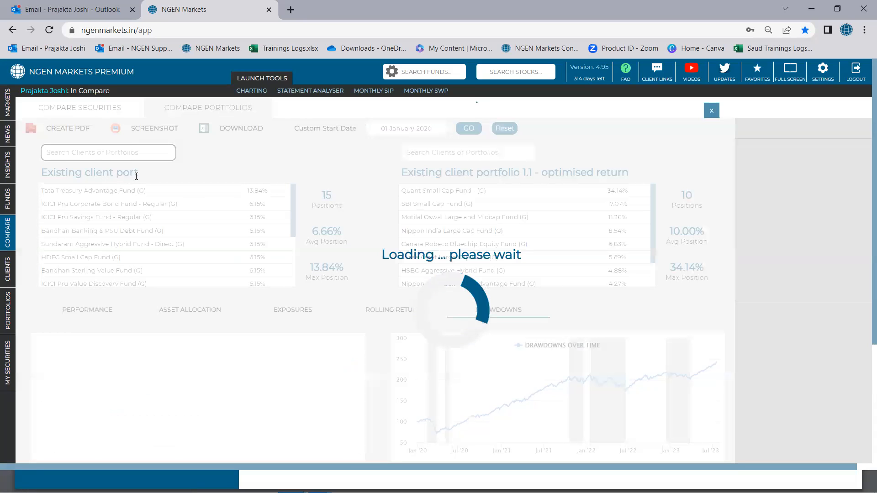
{"action": "scroll", "coordinate": [187, 230], "scroll_direction": "down", "scroll_amount": 3}
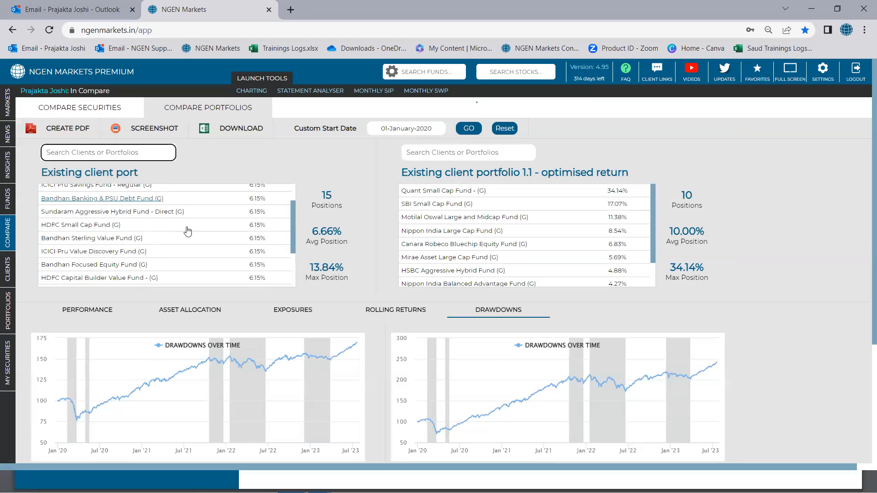
{"action": "scroll", "coordinate": [201, 232], "scroll_direction": "up", "scroll_amount": 3}
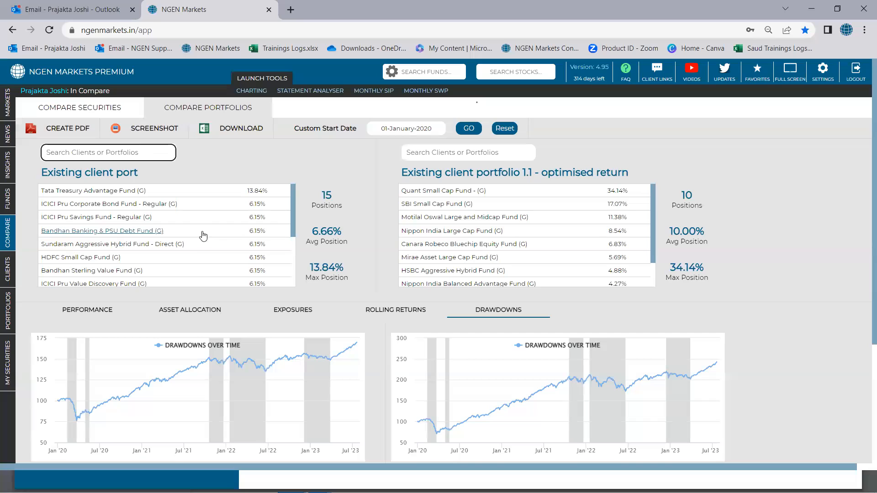
Step: Replace the second portfolio in the comparison with Proposed Portfolio
{"action": "left_click", "coordinate": [423, 153]}
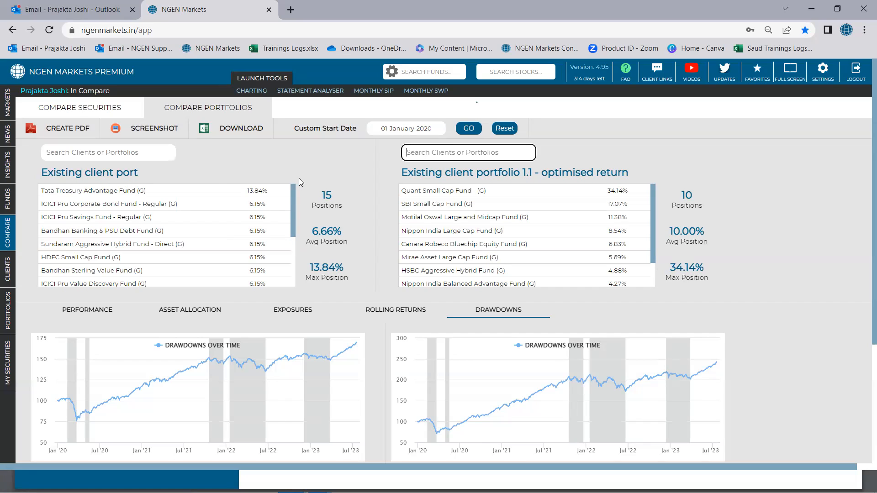
{"action": "type", "text": "Pro"}
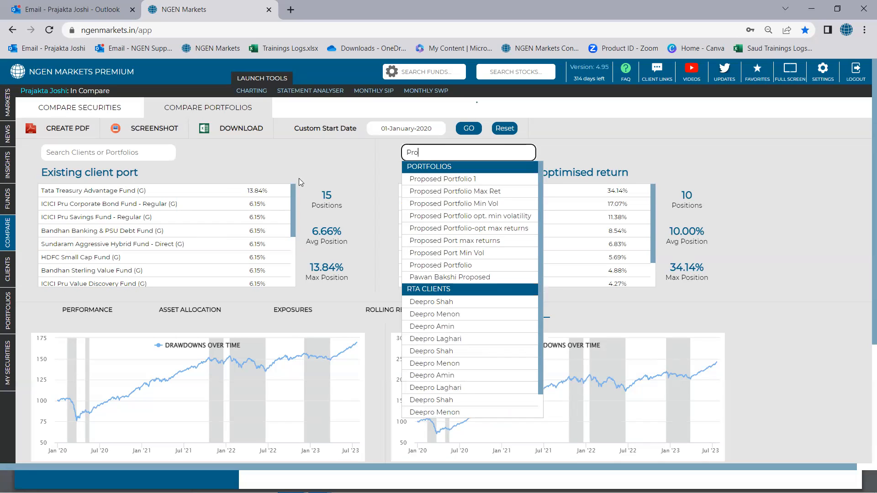
{"action": "type", "text": "po"}
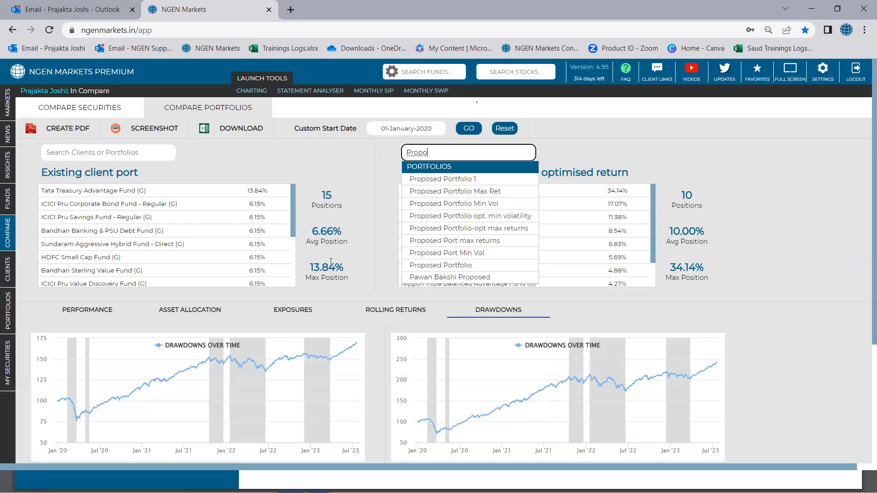
{"action": "left_click", "coordinate": [439, 265]}
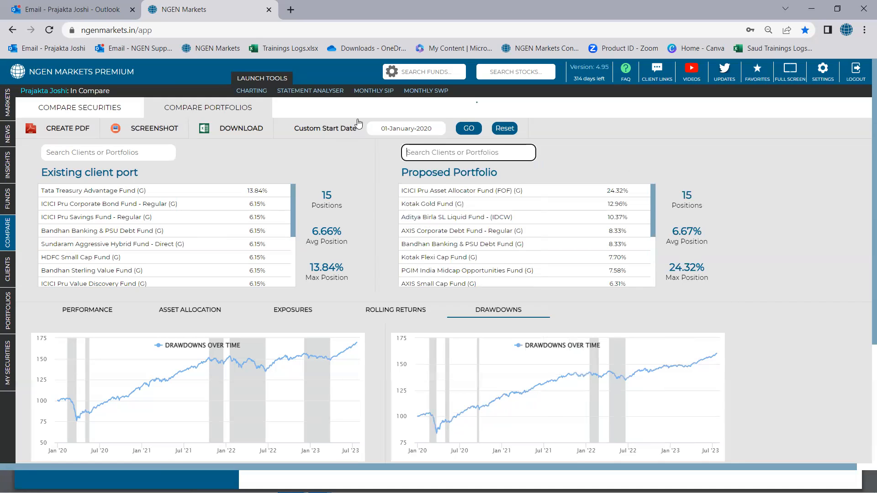
Step: Set the custom start date of the comparison to 02-July-2018 and apply it
{"action": "left_click", "coordinate": [404, 128]}
{"action": "left_click", "coordinate": [457, 147]}
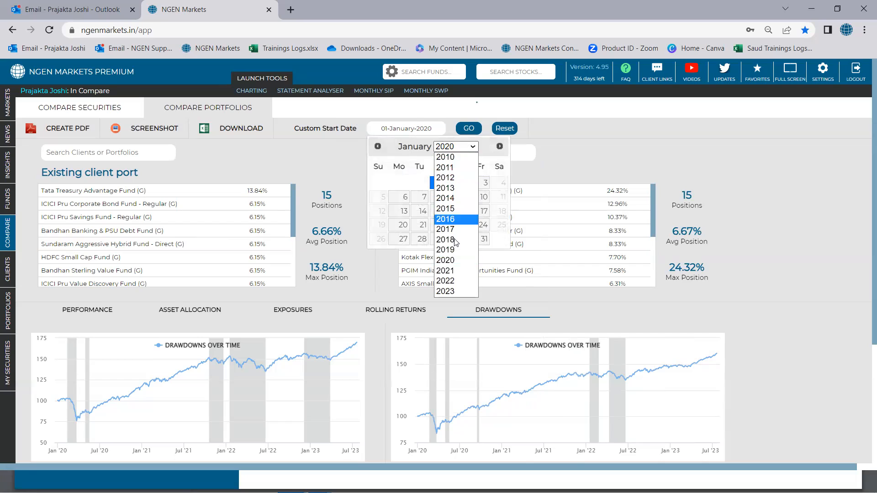
{"action": "left_click", "coordinate": [453, 239]}
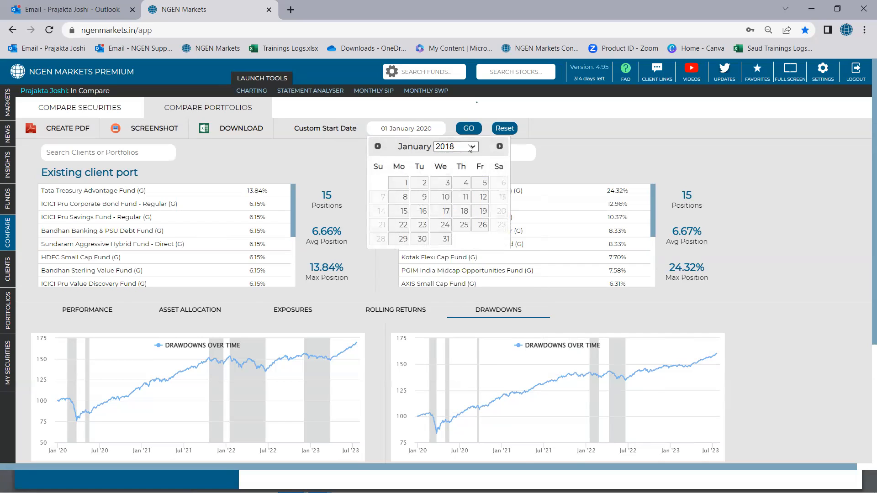
{"action": "left_click", "coordinate": [500, 146]}
{"action": "left_click", "coordinate": [500, 146]}
{"action": "left_click", "coordinate": [500, 146]}
{"action": "left_click", "coordinate": [500, 146]}
{"action": "left_click", "coordinate": [500, 146]}
{"action": "left_click", "coordinate": [500, 146]}
{"action": "left_click", "coordinate": [399, 183]}
{"action": "left_click", "coordinate": [471, 130]}
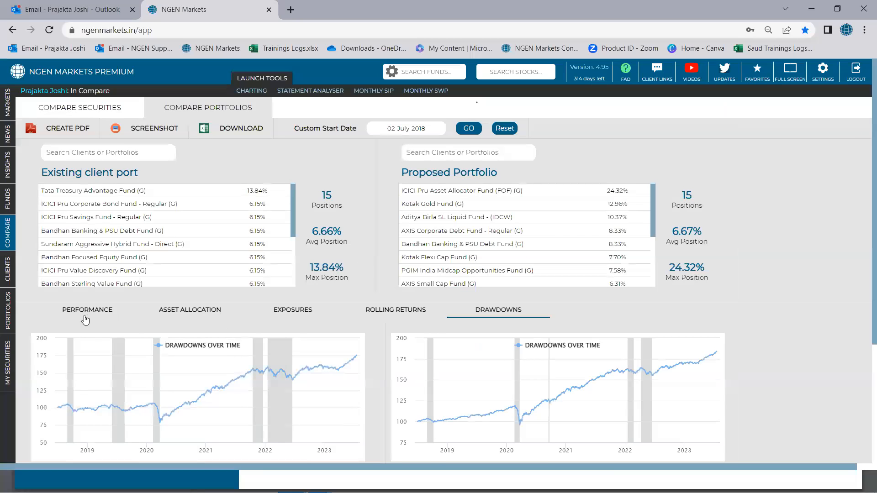
Step: Show the Performance comparison and review the return chart and statistics table of both portfolios
{"action": "left_click", "coordinate": [87, 313]}
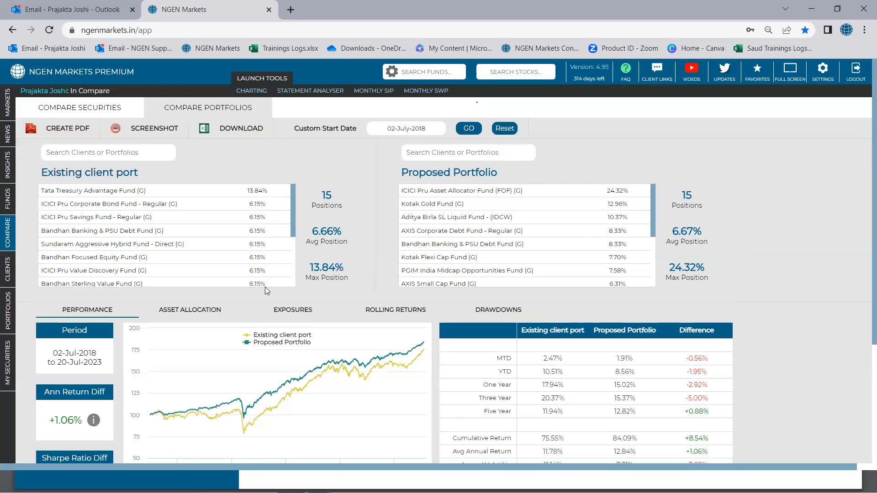
{"action": "scroll", "coordinate": [266, 288], "scroll_direction": "down", "scroll_amount": 3}
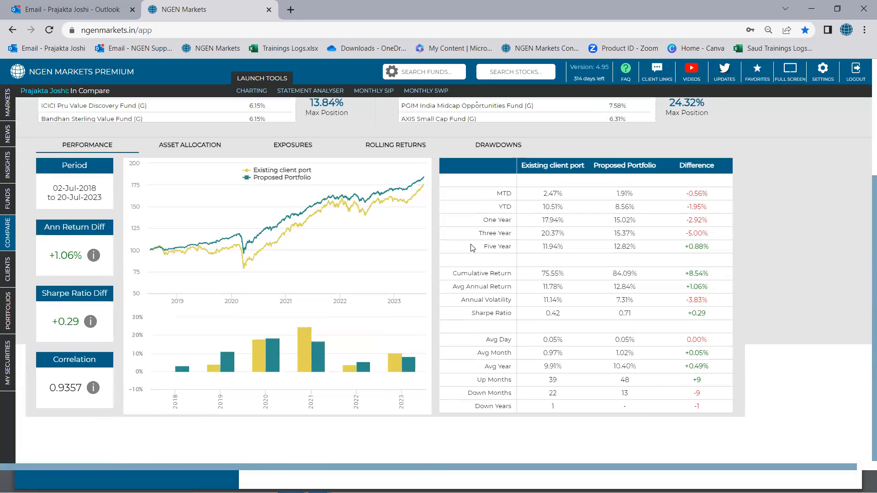
{"action": "scroll", "coordinate": [472, 248], "scroll_direction": "up", "scroll_amount": 2}
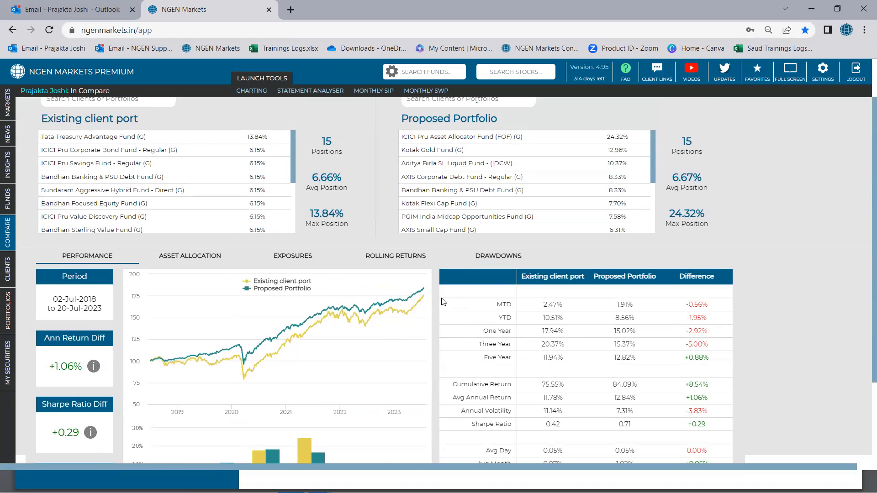
{"action": "scroll", "coordinate": [442, 301], "scroll_direction": "up", "scroll_amount": 1}
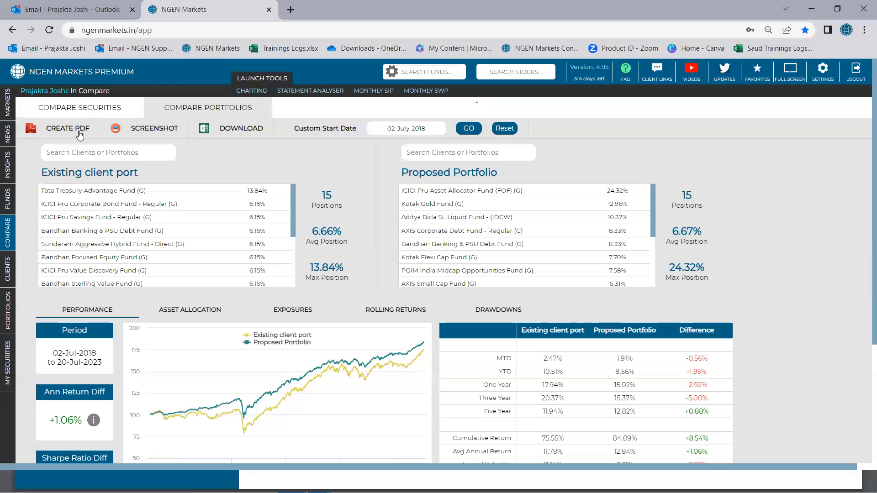
Step: Create a standard PDF of the portfolio comparison without a password and open the downloaded report
{"action": "left_click", "coordinate": [64, 130]}
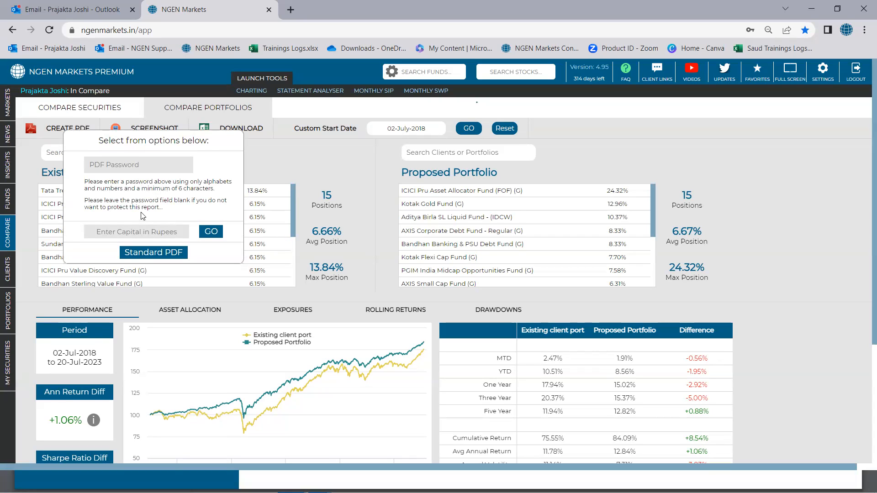
{"action": "left_click", "coordinate": [152, 254]}
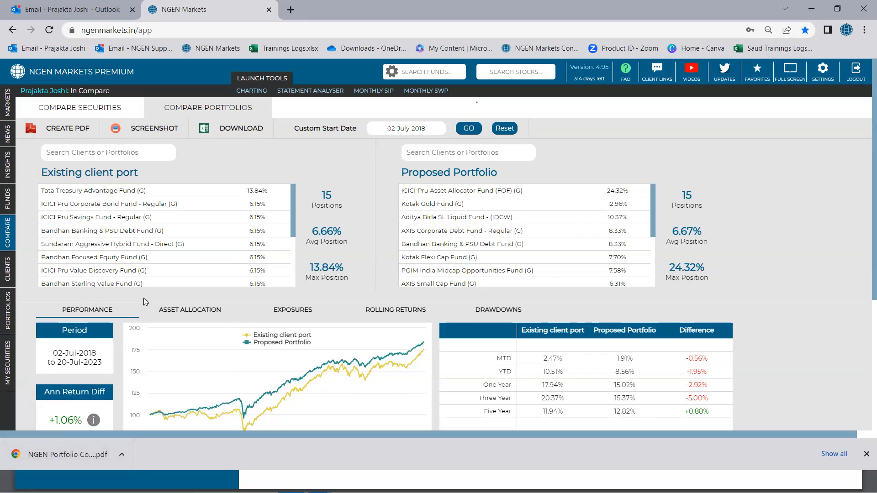
{"action": "left_click", "coordinate": [69, 454]}
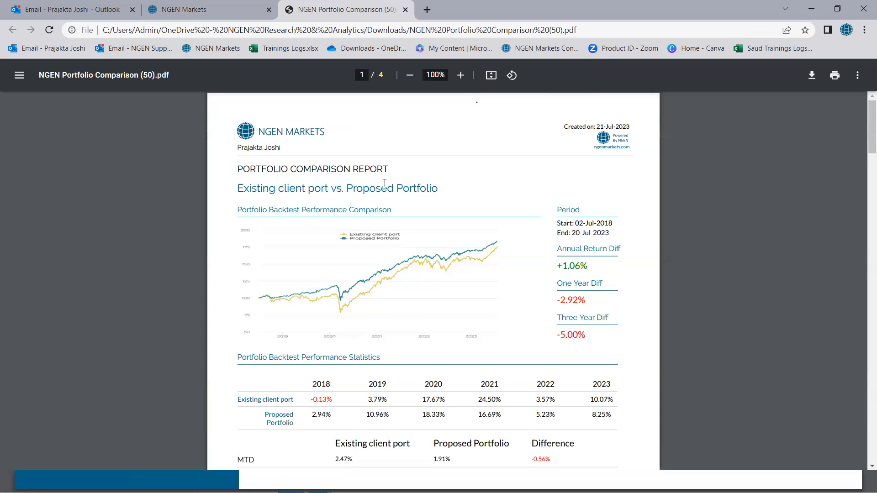
Step: Read through the report's performance statistics, asset allocation, sector exposures, market cap allocation and rolling returns
{"action": "scroll", "coordinate": [455, 242], "scroll_direction": "down", "scroll_amount": 3}
{"action": "scroll", "coordinate": [455, 242], "scroll_direction": "up", "scroll_amount": 3}
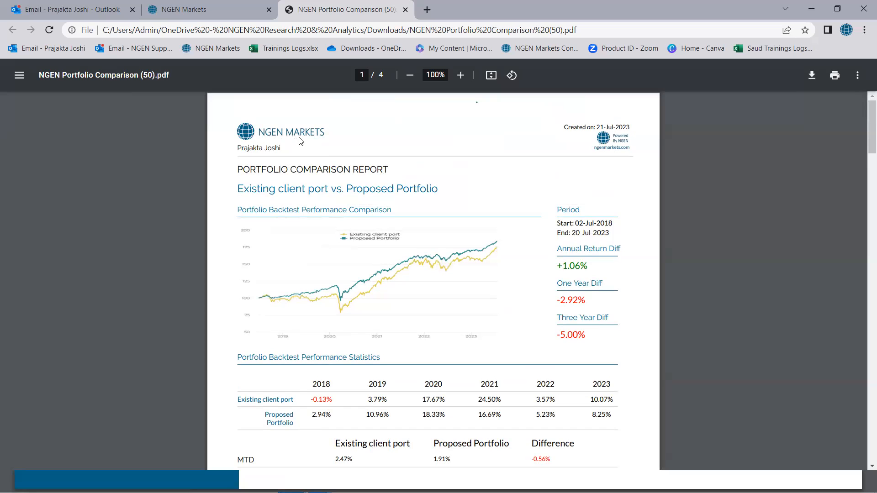
{"action": "scroll", "coordinate": [373, 211], "scroll_direction": "down", "scroll_amount": 3}
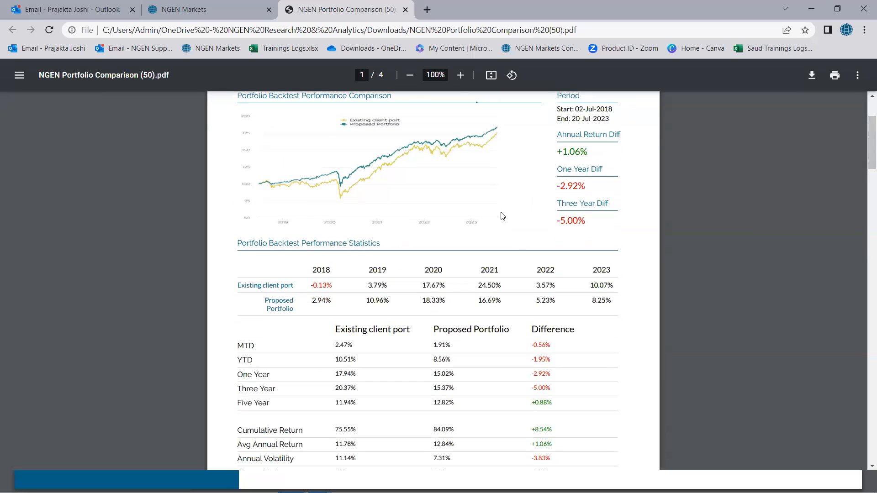
{"action": "scroll", "coordinate": [523, 203], "scroll_direction": "up", "scroll_amount": 1}
{"action": "scroll", "coordinate": [524, 203], "scroll_direction": "down", "scroll_amount": 4}
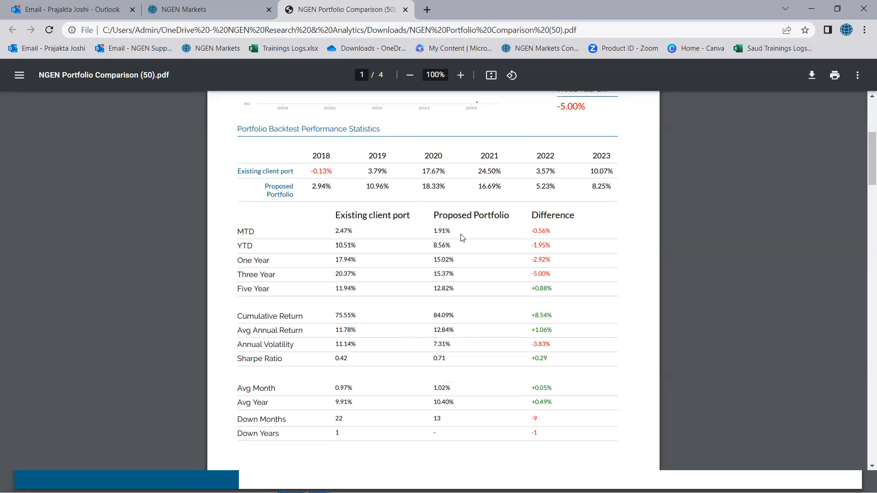
{"action": "scroll", "coordinate": [508, 327], "scroll_direction": "down", "scroll_amount": 3}
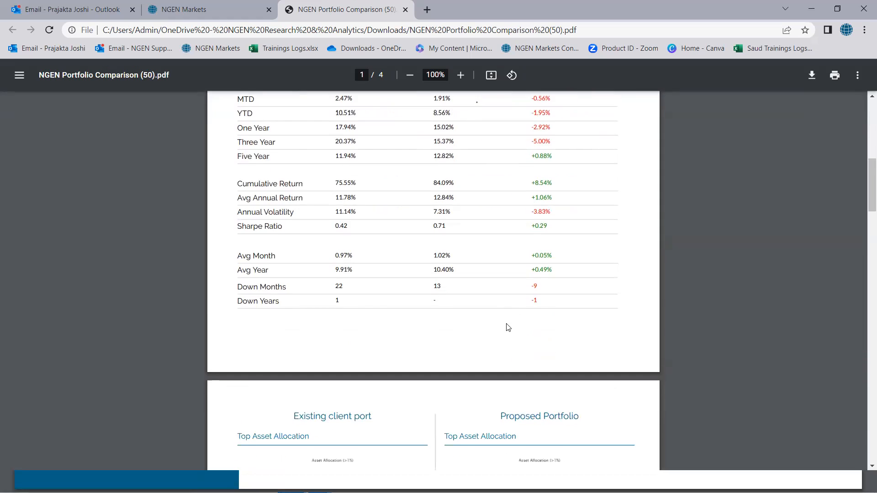
{"action": "scroll", "coordinate": [508, 327], "scroll_direction": "down", "scroll_amount": 2}
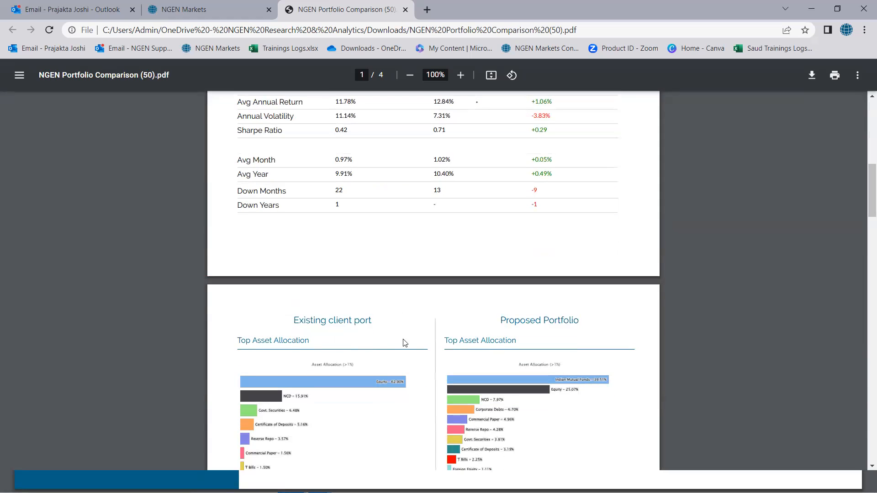
{"action": "scroll", "coordinate": [460, 363], "scroll_direction": "down", "scroll_amount": 10}
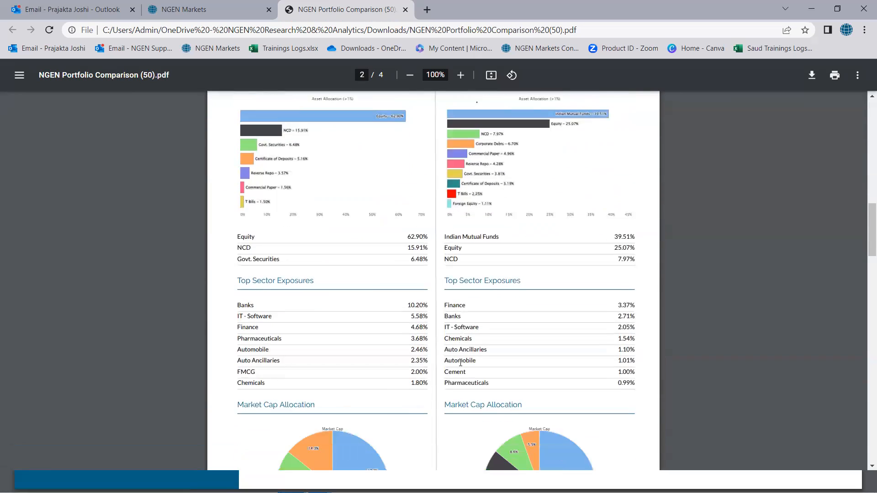
{"action": "scroll", "coordinate": [460, 362], "scroll_direction": "down", "scroll_amount": 9}
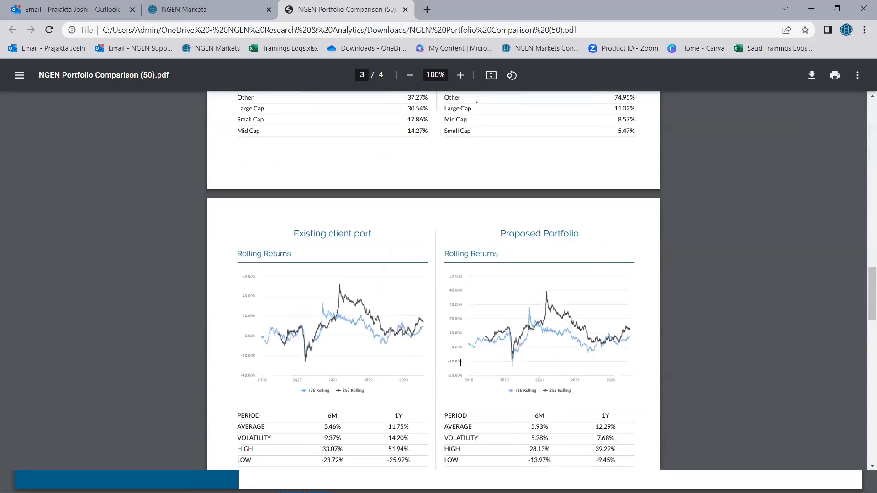
Step: Examine the portfolio composition page of the report and the fund weights of both portfolios
{"action": "scroll", "coordinate": [460, 363], "scroll_direction": "down", "scroll_amount": 11}
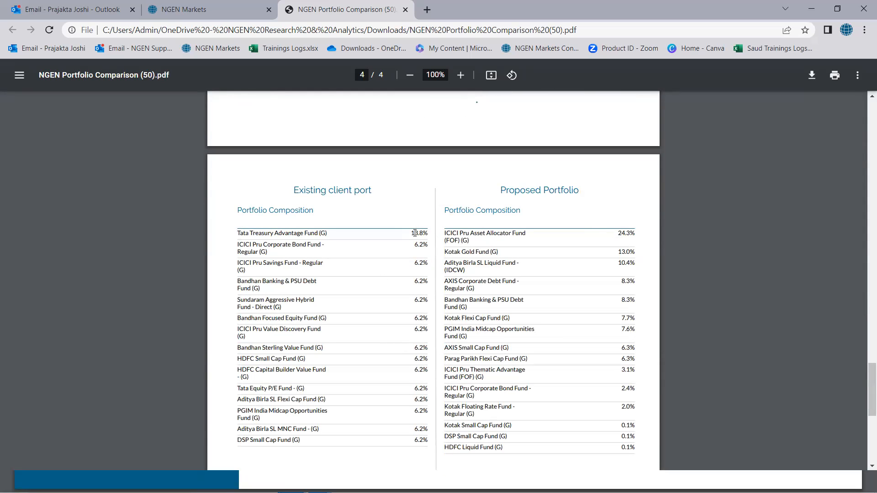
{"action": "left_click_drag", "start_coordinate": [412, 233], "coordinate": [425, 233]}
{"action": "left_click", "coordinate": [431, 253]}
{"action": "scroll", "coordinate": [590, 252], "scroll_direction": "down", "scroll_amount": 3}
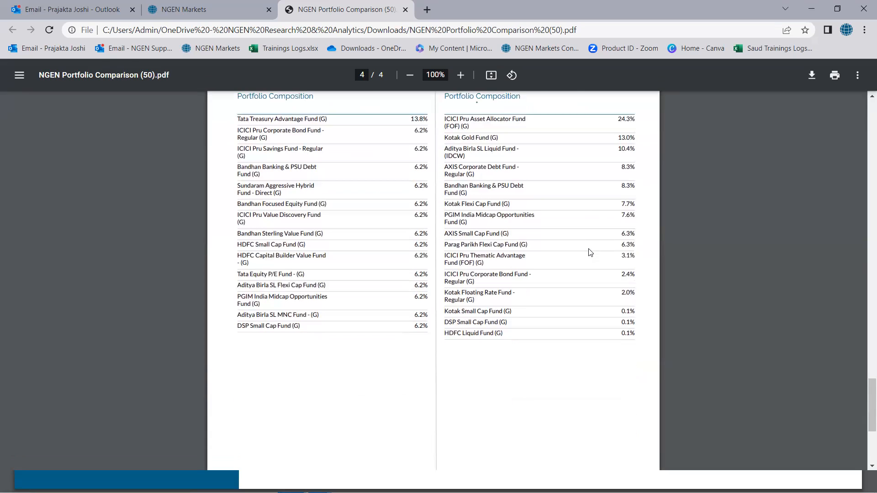
{"action": "scroll", "coordinate": [590, 253], "scroll_direction": "up", "scroll_amount": 3}
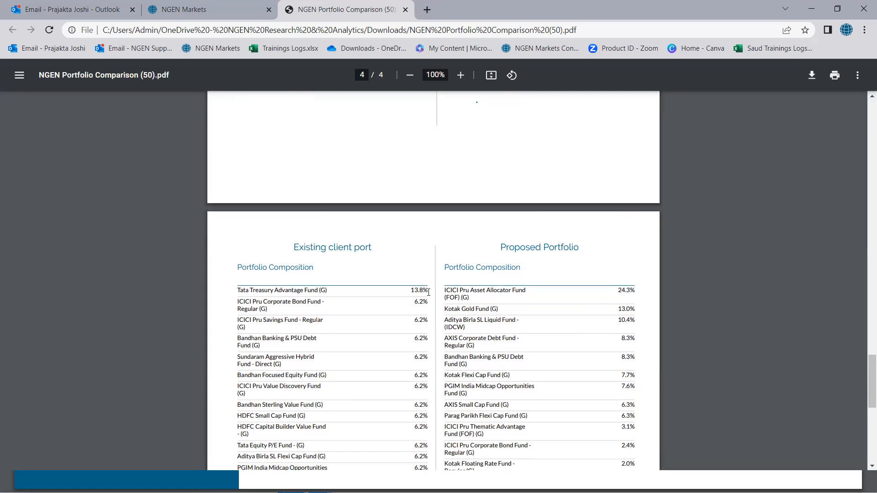
Step: Create a PDF of the portfolio comparison with a capital of 1000000 rupees and no password, and open the downloaded report
{"action": "left_click", "coordinate": [246, 10]}
{"action": "left_click", "coordinate": [72, 133]}
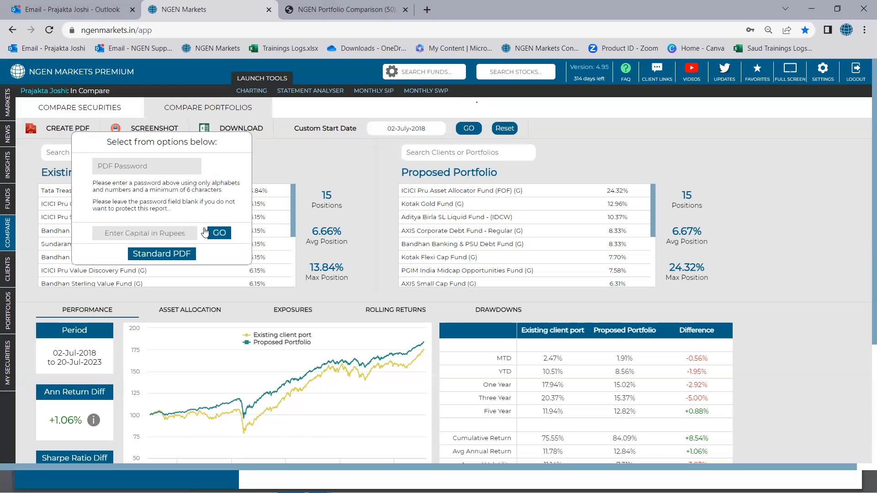
{"action": "left_click", "coordinate": [151, 235]}
{"action": "type", "text": "10000000"}
{"action": "key", "text": "BackSpace"}
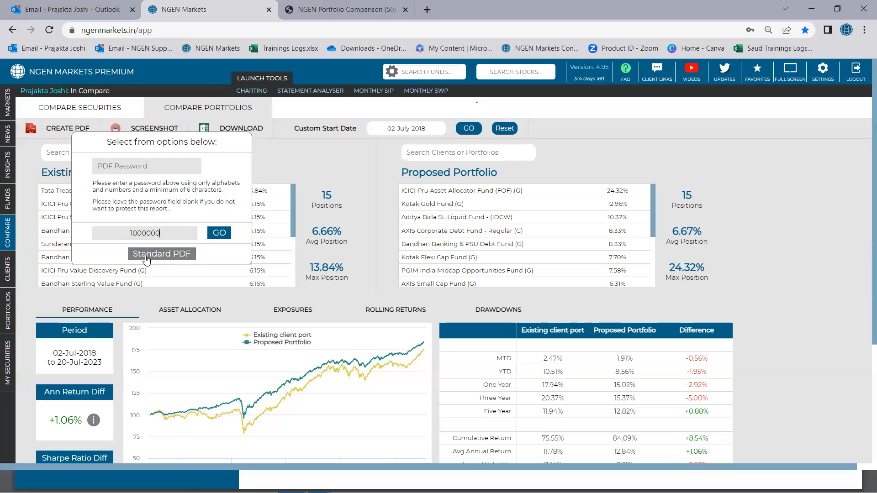
{"action": "left_click", "coordinate": [220, 233]}
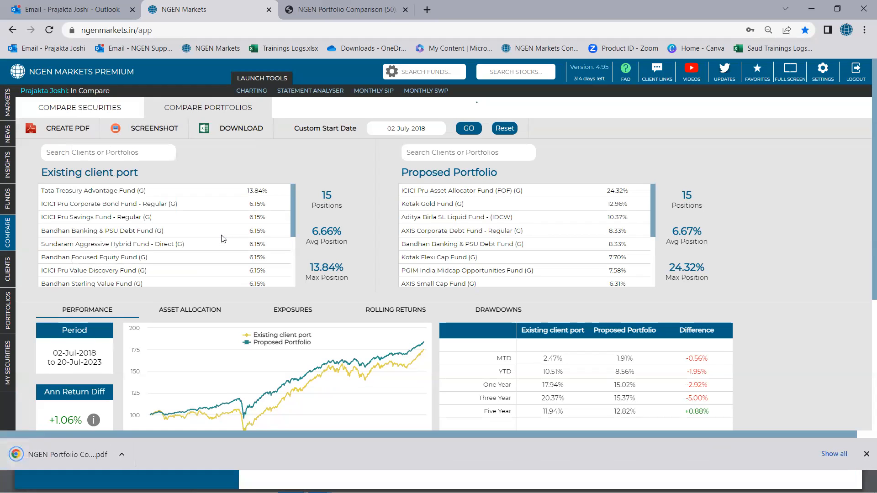
{"action": "left_click", "coordinate": [85, 451]}
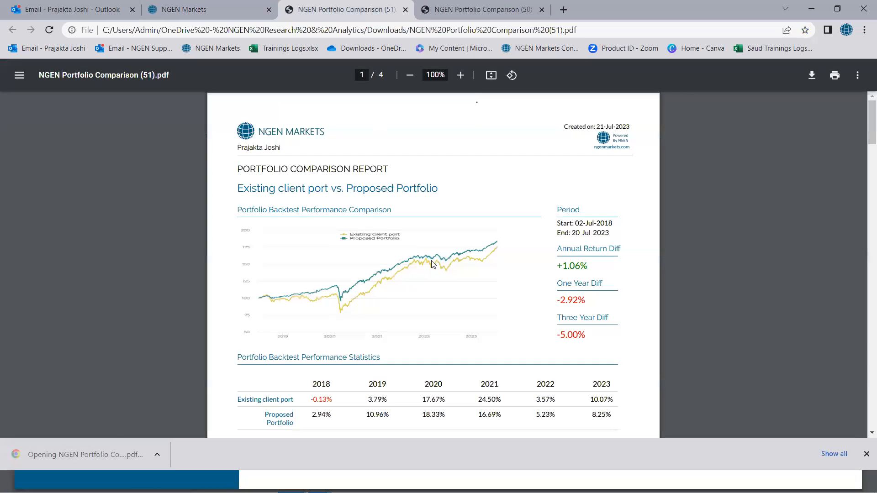
Step: Compare the fund amounts on the capital-based report's portfolio composition page with the percentage weights in the standard report
{"action": "scroll", "coordinate": [451, 264], "scroll_direction": "down", "scroll_amount": 6}
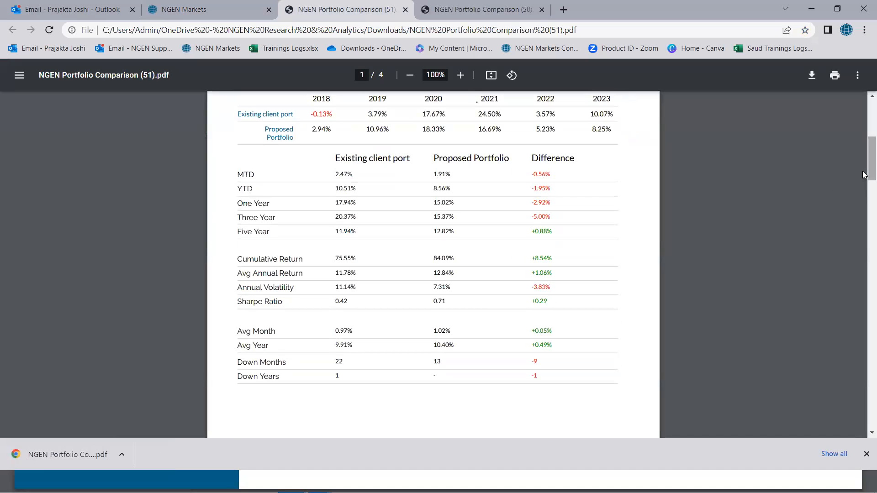
{"action": "left_click_drag", "start_coordinate": [863, 175], "coordinate": [864, 416]}
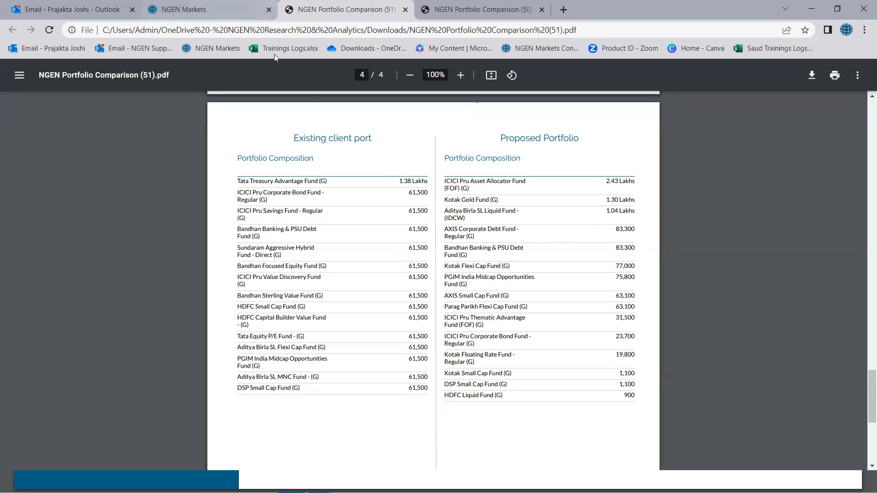
{"action": "key", "text": "ctrl+Tab"}
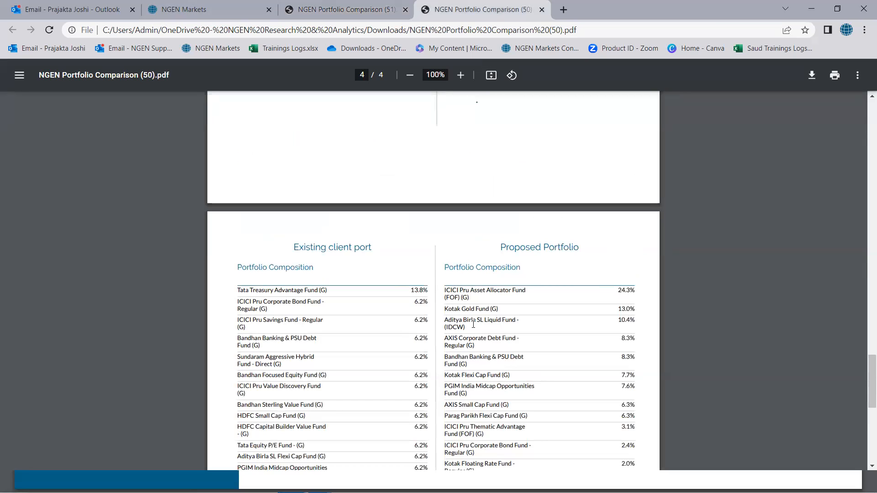
{"action": "left_click", "coordinate": [348, 9]}
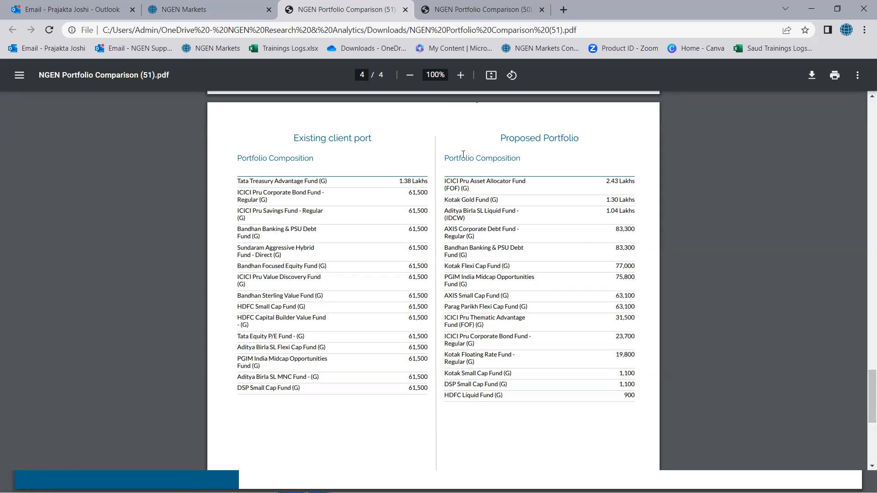
{"action": "scroll", "coordinate": [464, 155], "scroll_direction": "up", "scroll_amount": 3}
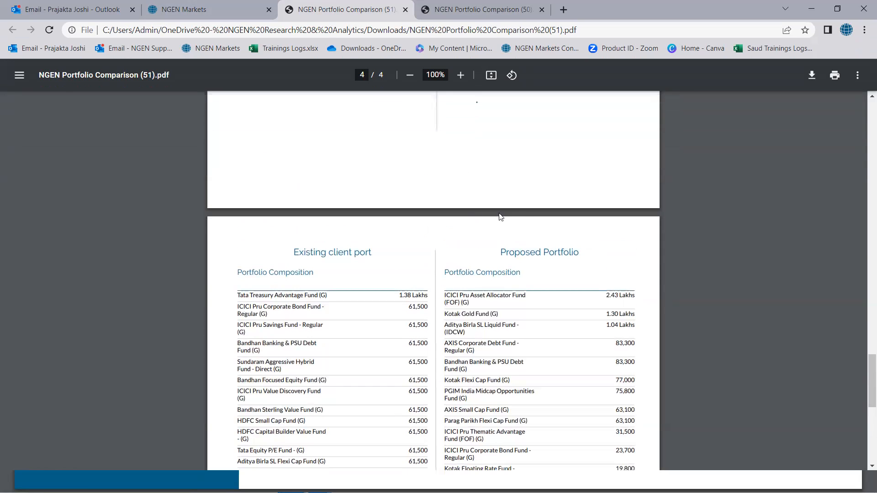
Step: Return to the portfolio comparison in NGEN Markets and review the performance charts and statistics of both portfolios
{"action": "left_click", "coordinate": [242, 9]}
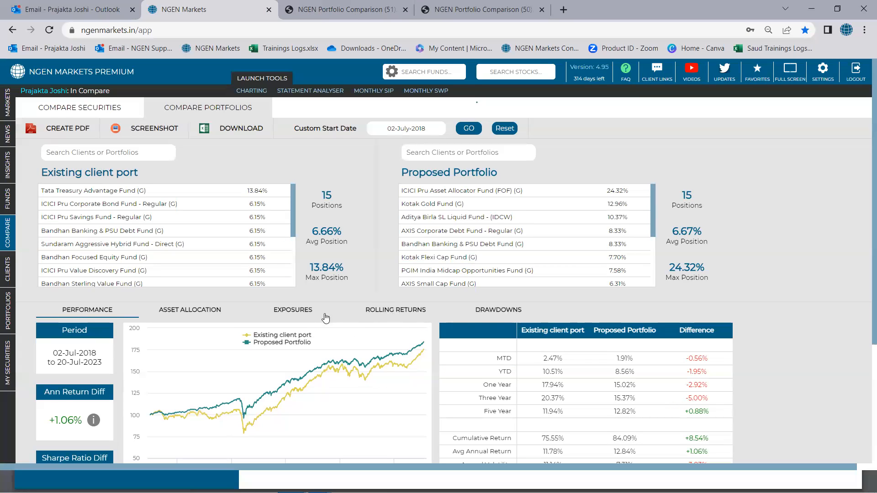
{"action": "scroll", "coordinate": [441, 304], "scroll_direction": "down", "scroll_amount": 1}
{"action": "scroll", "coordinate": [441, 305], "scroll_direction": "down", "scroll_amount": 2}
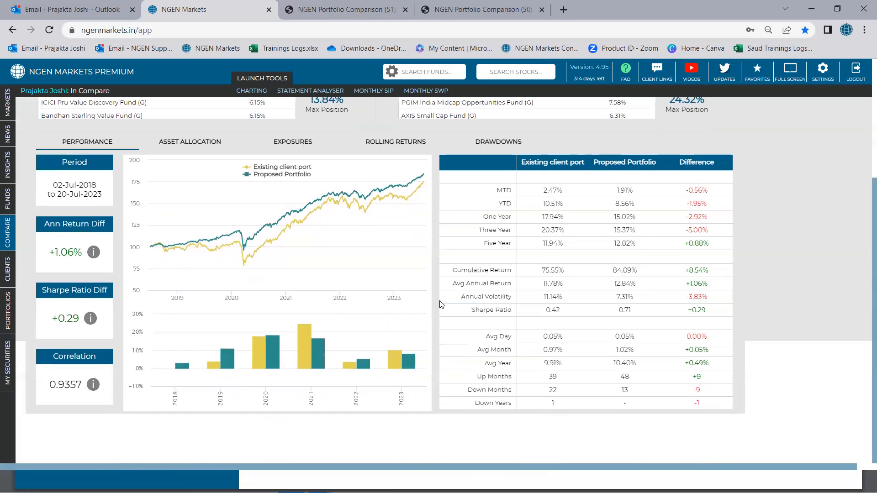
{"action": "scroll", "coordinate": [441, 305], "scroll_direction": "up", "scroll_amount": 3}
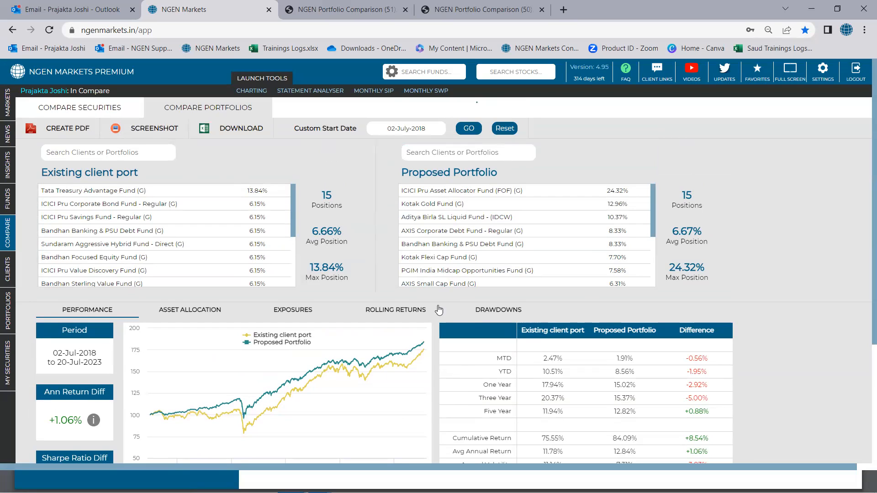
{"action": "scroll", "coordinate": [458, 299], "scroll_direction": "down", "scroll_amount": 2}
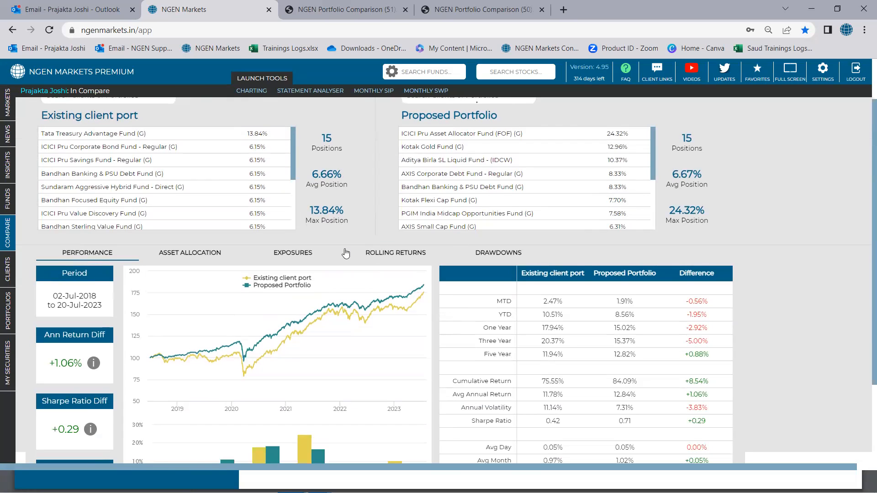
{"action": "scroll", "coordinate": [344, 254], "scroll_direction": "up", "scroll_amount": 2}
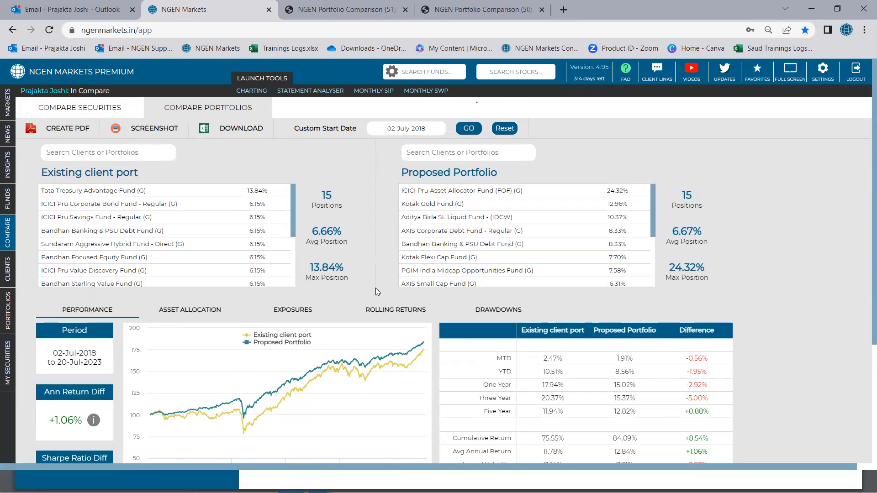
Step: Show the Drawdowns comparison and examine the size, dates and recovery days of each portfolio's drawdowns
{"action": "left_click", "coordinate": [475, 310]}
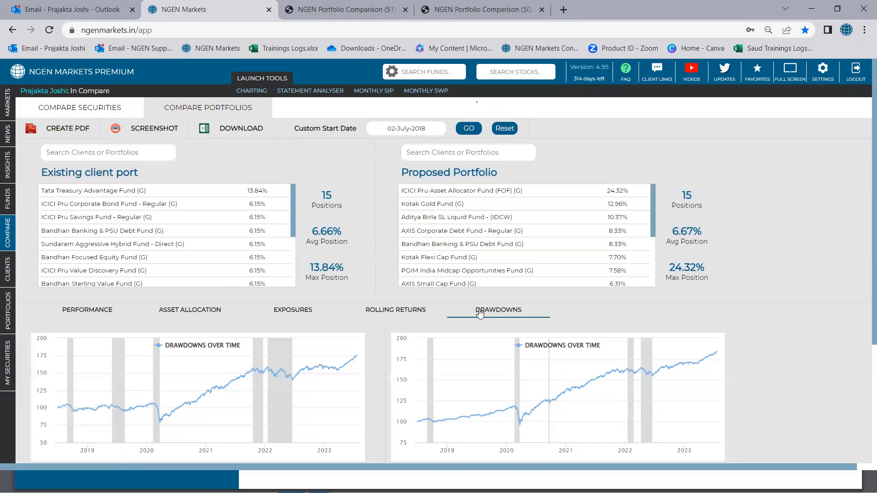
{"action": "scroll", "coordinate": [480, 309], "scroll_direction": "down", "scroll_amount": 3}
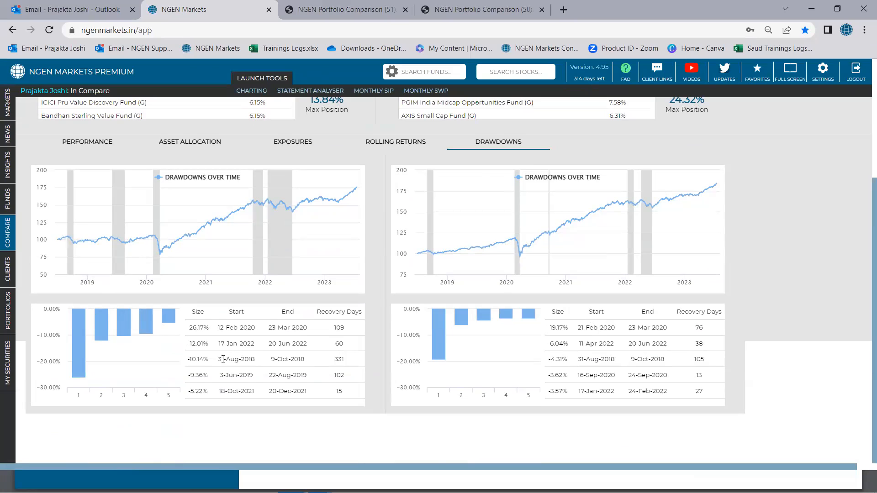
{"action": "double_click", "coordinate": [336, 359]}
{"action": "scroll", "coordinate": [567, 358], "scroll_direction": "up", "scroll_amount": 4}
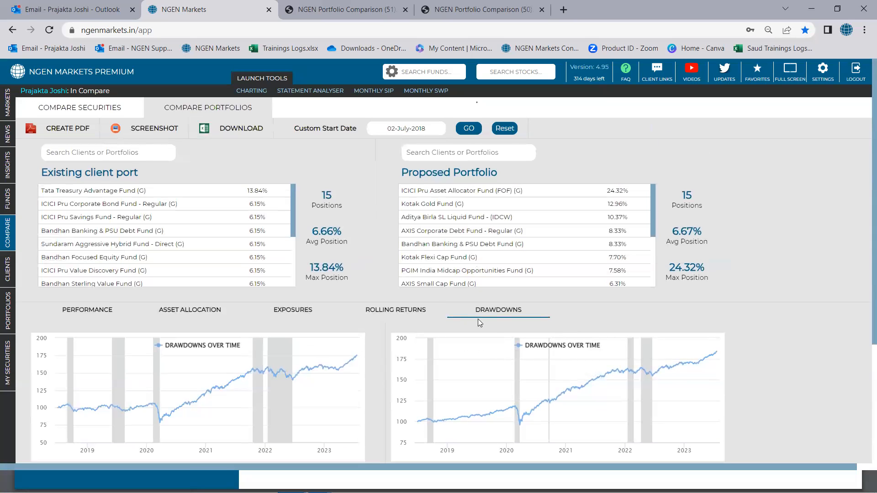
Step: Save a screenshot of the drawdown comparison and check the downloaded PNG image
{"action": "left_click", "coordinate": [160, 132]}
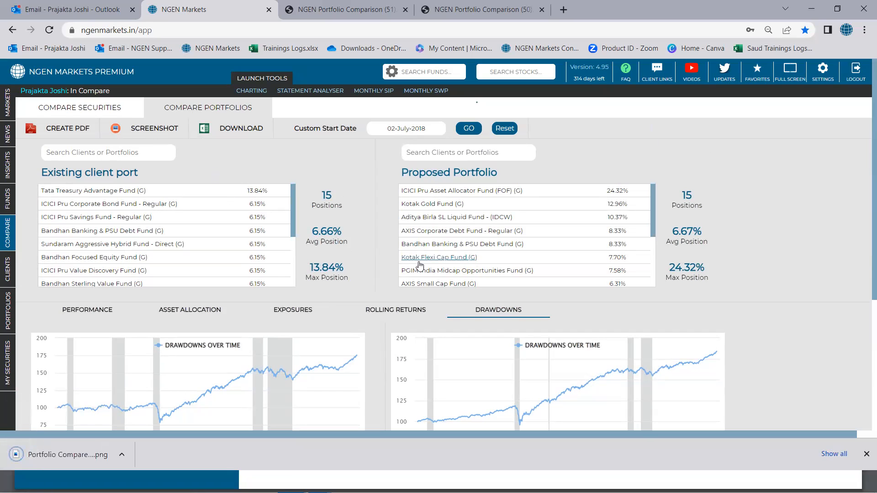
{"action": "left_click", "coordinate": [85, 450]}
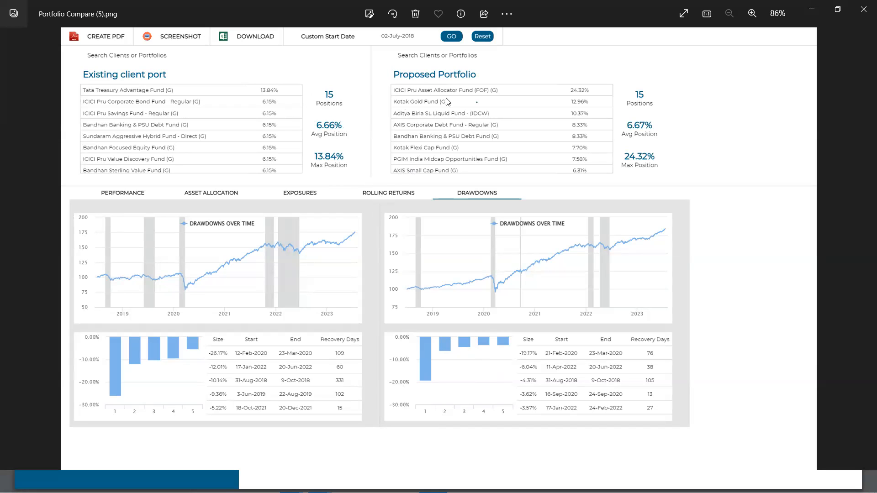
{"action": "left_click", "coordinate": [809, 12]}
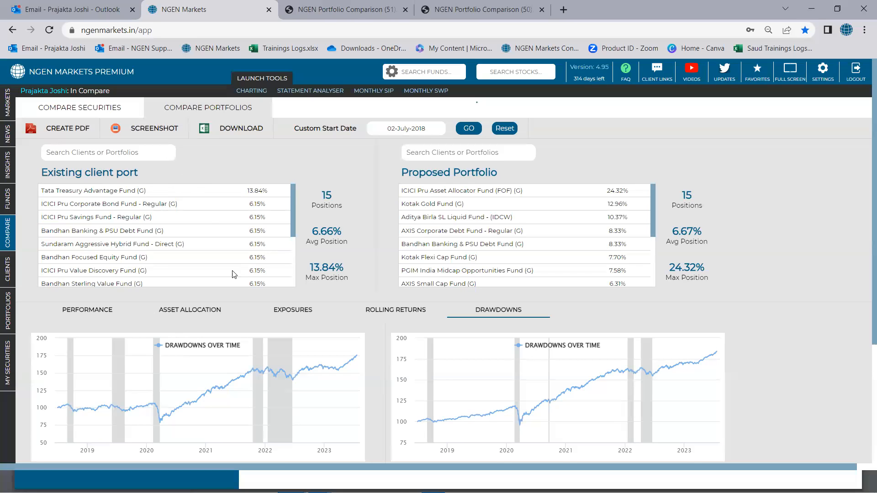
Step: Switch the portfolio comparison back to the Performance view
{"action": "left_click", "coordinate": [128, 310]}
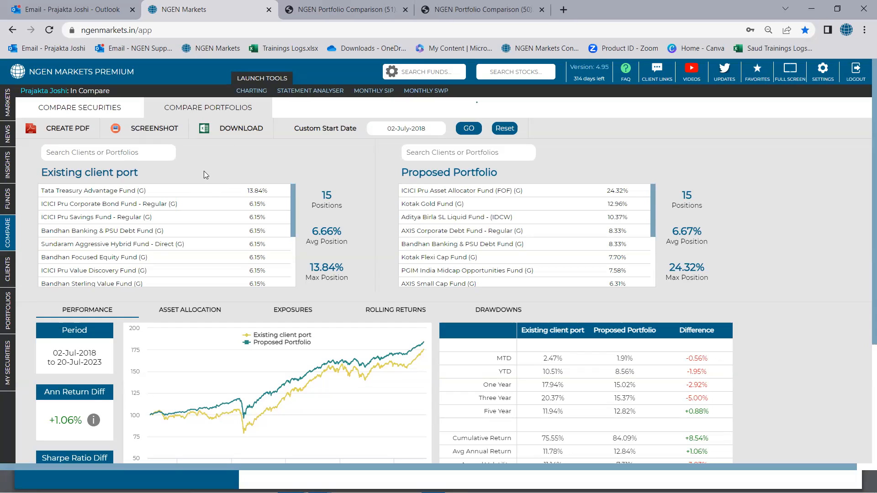
Step: Search the portfolios for "stock" and replace the existing client portfolio in the comparison with Stocks Portfolio
{"action": "left_click", "coordinate": [153, 156]}
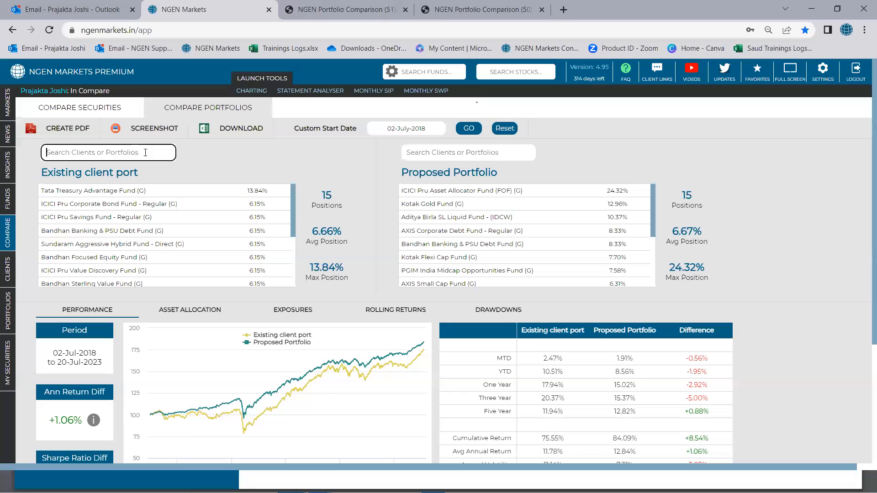
{"action": "type", "text": "st"}
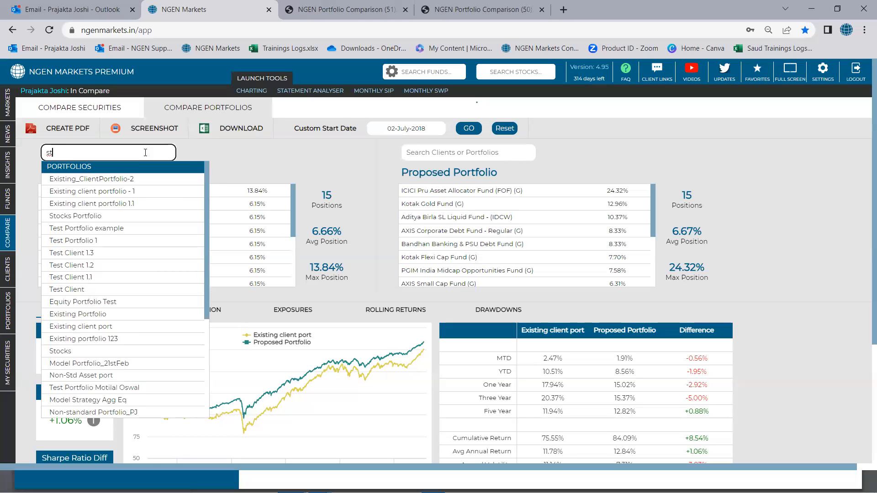
{"action": "type", "text": "ock"}
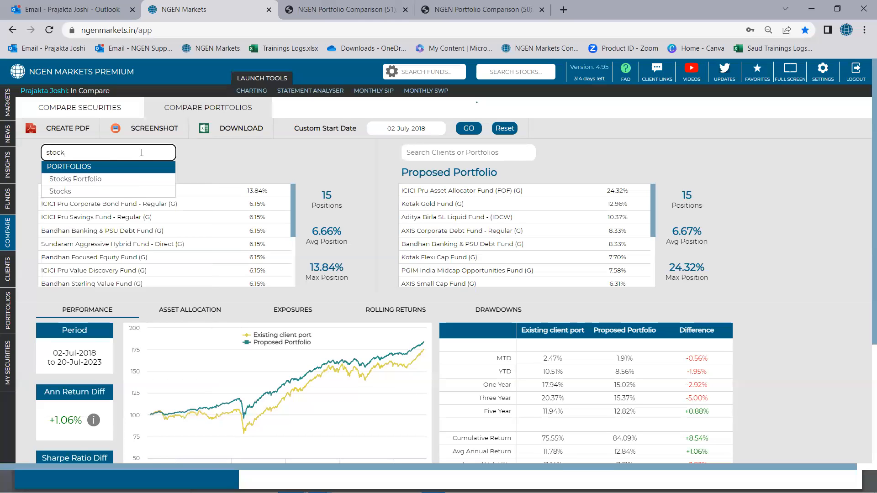
{"action": "left_click", "coordinate": [84, 180]}
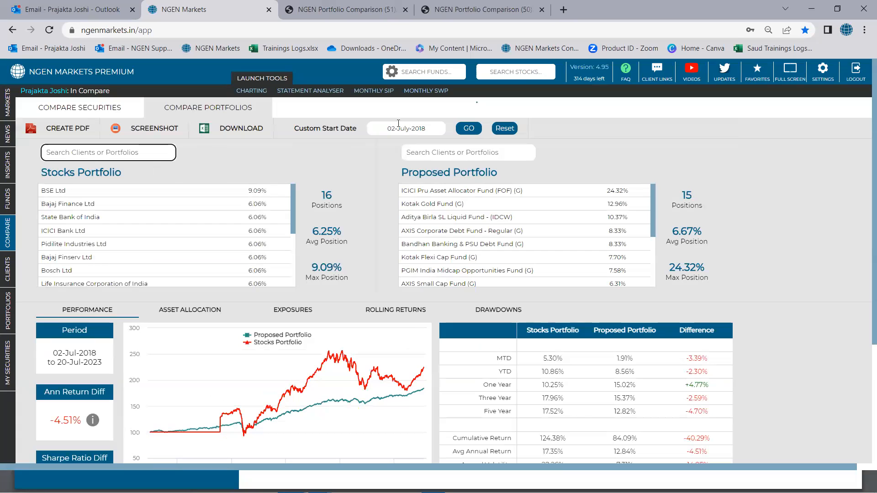
Step: Set the comparison's custom start date to 01-July-2021 and apply it
{"action": "left_click", "coordinate": [398, 124]}
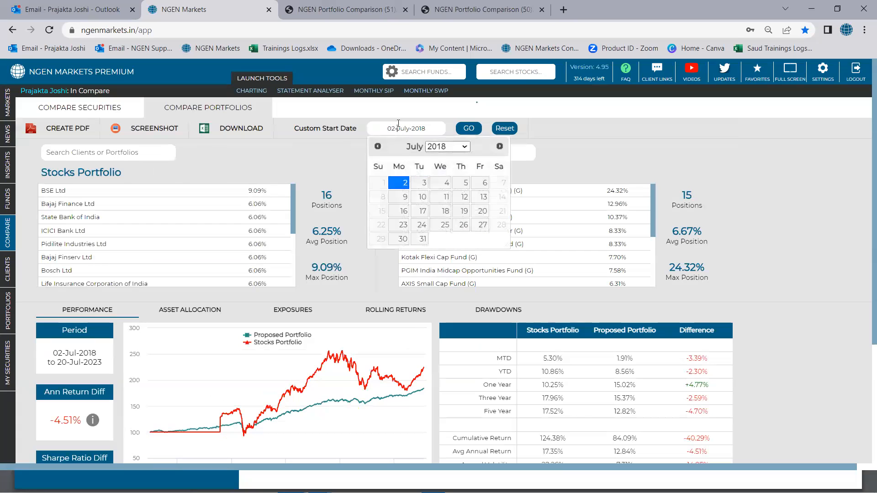
{"action": "left_click", "coordinate": [450, 146]}
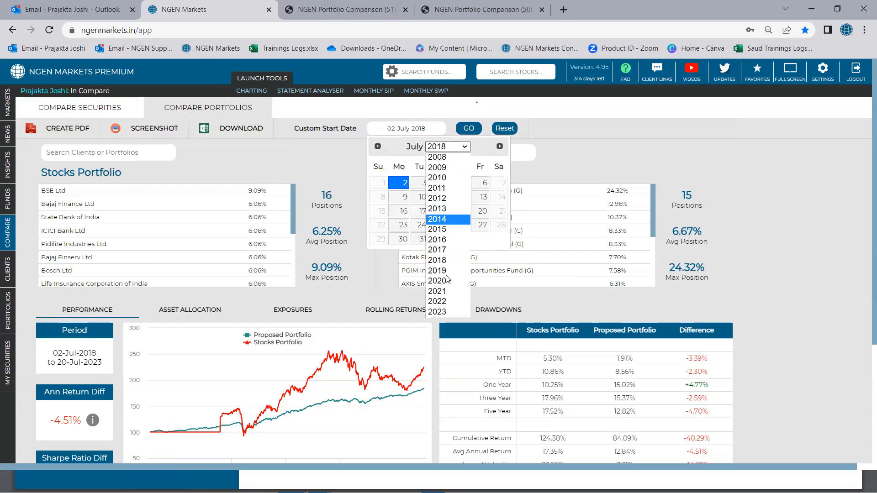
{"action": "left_click", "coordinate": [445, 291]}
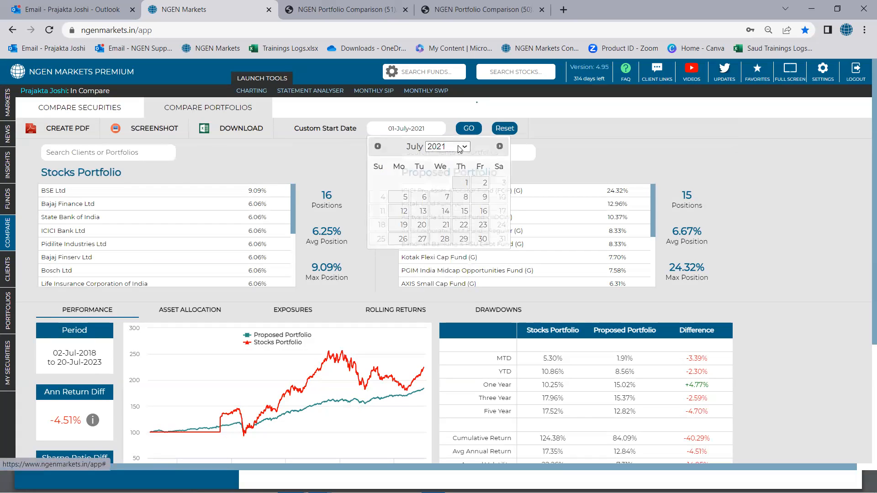
{"action": "left_click", "coordinate": [460, 182]}
{"action": "left_click", "coordinate": [468, 130]}
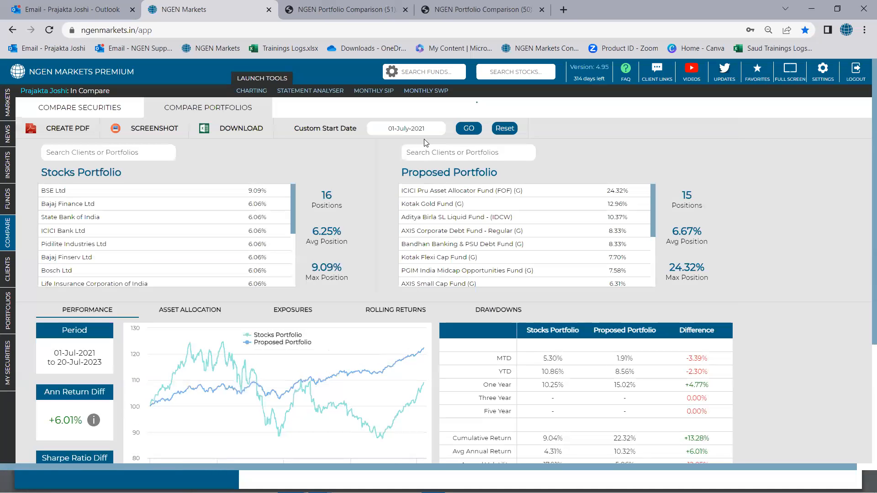
Step: Examine the holdings of both portfolios, their performance line chart, yearly return bars and the statistics table
{"action": "scroll", "coordinate": [244, 234], "scroll_direction": "down", "scroll_amount": 1}
{"action": "scroll", "coordinate": [247, 232], "scroll_direction": "down", "scroll_amount": 2}
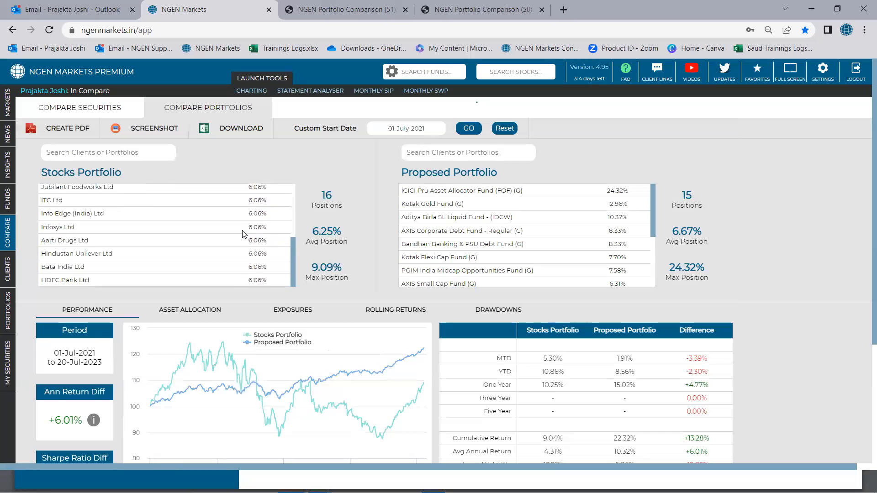
{"action": "scroll", "coordinate": [249, 231], "scroll_direction": "up", "scroll_amount": 4}
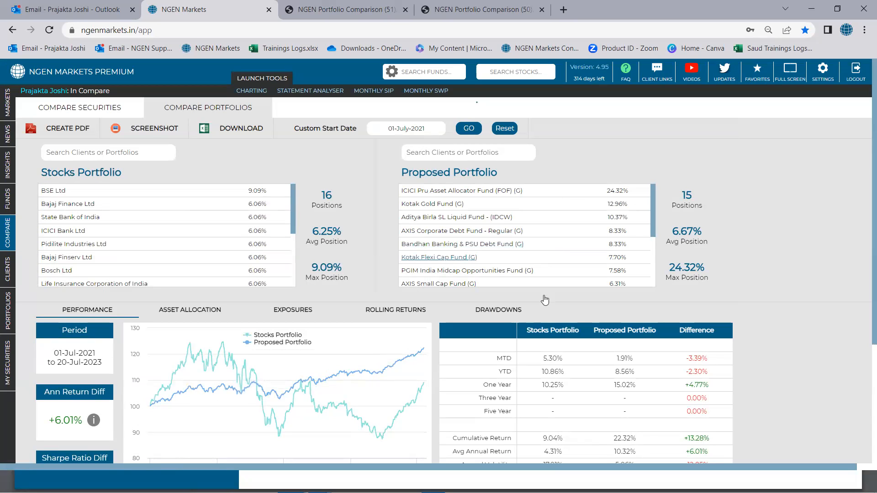
{"action": "scroll", "coordinate": [359, 365], "scroll_direction": "down", "scroll_amount": 3}
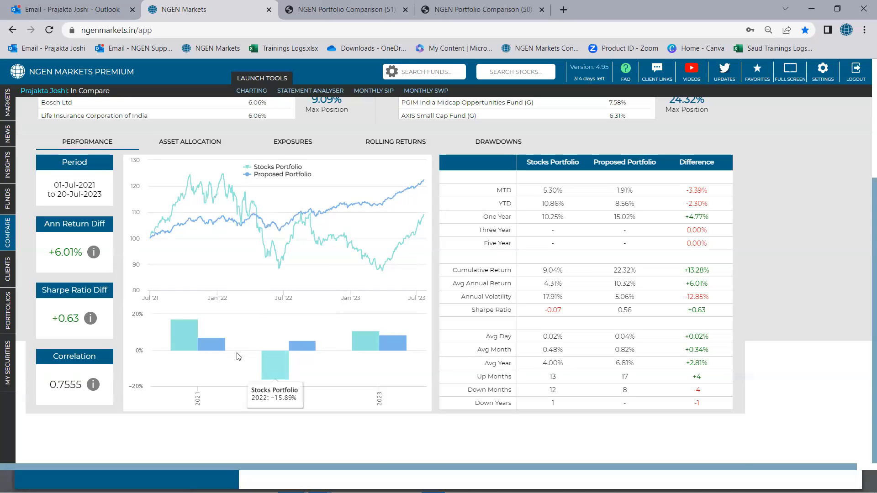
{"action": "scroll", "coordinate": [220, 384], "scroll_direction": "up", "scroll_amount": 1}
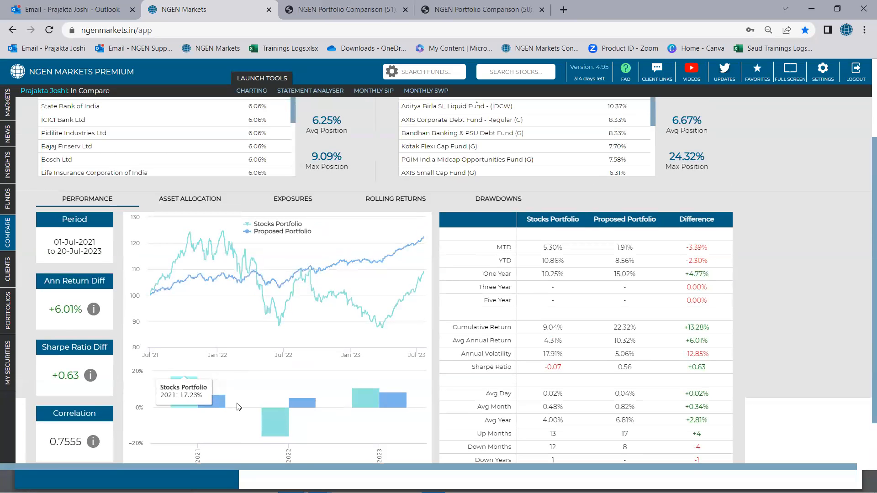
{"action": "scroll", "coordinate": [270, 420], "scroll_direction": "down", "scroll_amount": 1}
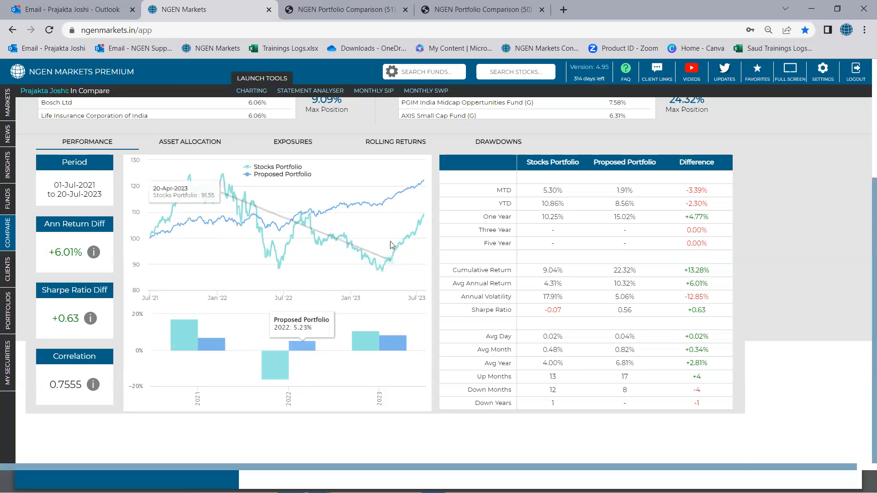
{"action": "scroll", "coordinate": [465, 208], "scroll_direction": "up", "scroll_amount": 3}
{"action": "scroll", "coordinate": [465, 208], "scroll_direction": "down", "scroll_amount": 2}
{"action": "scroll", "coordinate": [333, 352], "scroll_direction": "down", "scroll_amount": 3}
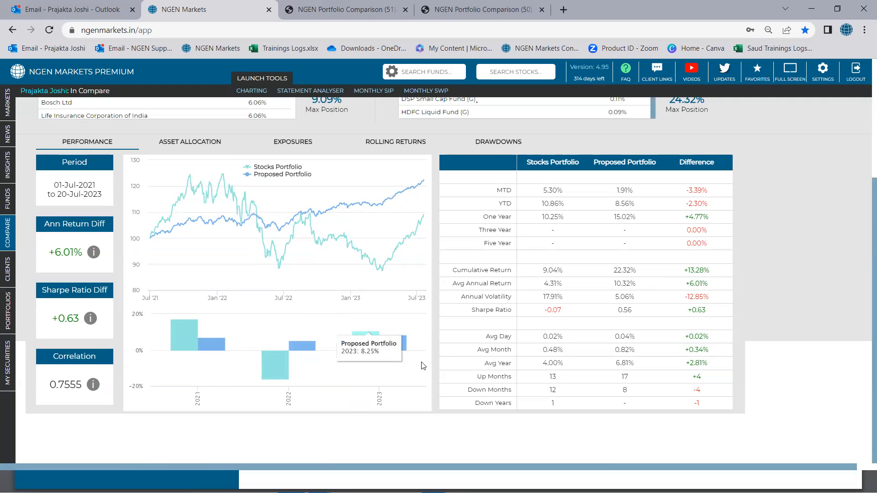
{"action": "scroll", "coordinate": [422, 363], "scroll_direction": "up", "scroll_amount": 1}
{"action": "scroll", "coordinate": [424, 365], "scroll_direction": "up", "scroll_amount": 3}
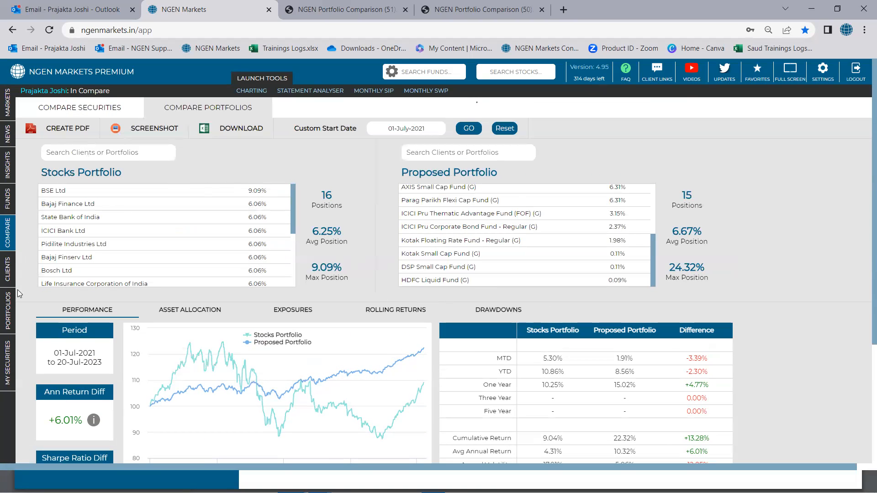
Step: Open the Portfolios list and launch the portfolio comparison from there
{"action": "left_click", "coordinate": [17, 326]}
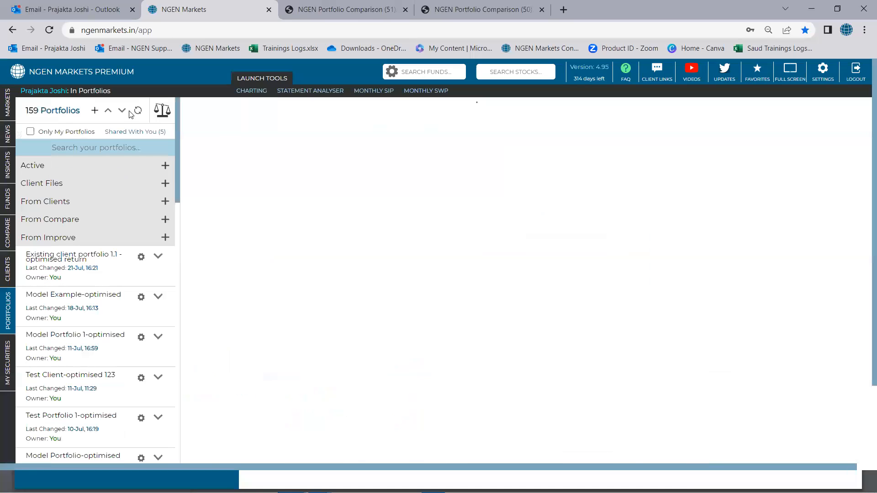
{"action": "left_click", "coordinate": [161, 109]}
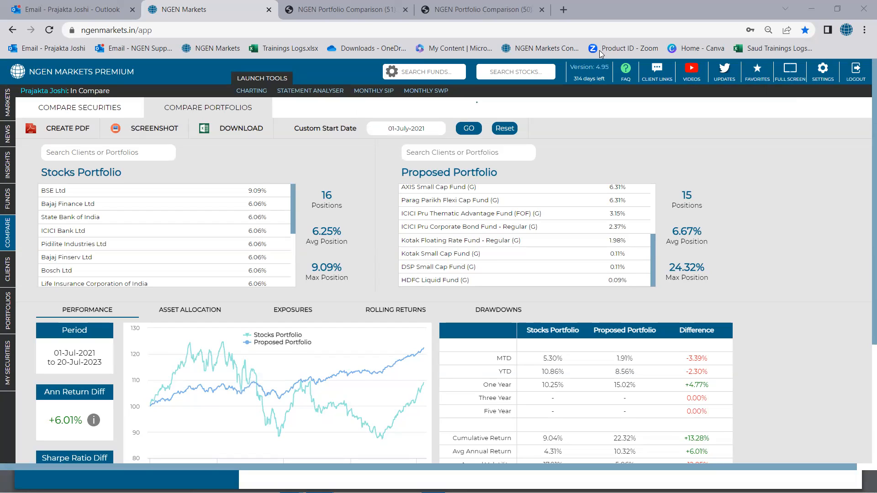
Step: Open the NGEN MARKETS YouTube channel from the app and show the full WEBINARS playlist
{"action": "left_click", "coordinate": [689, 78]}
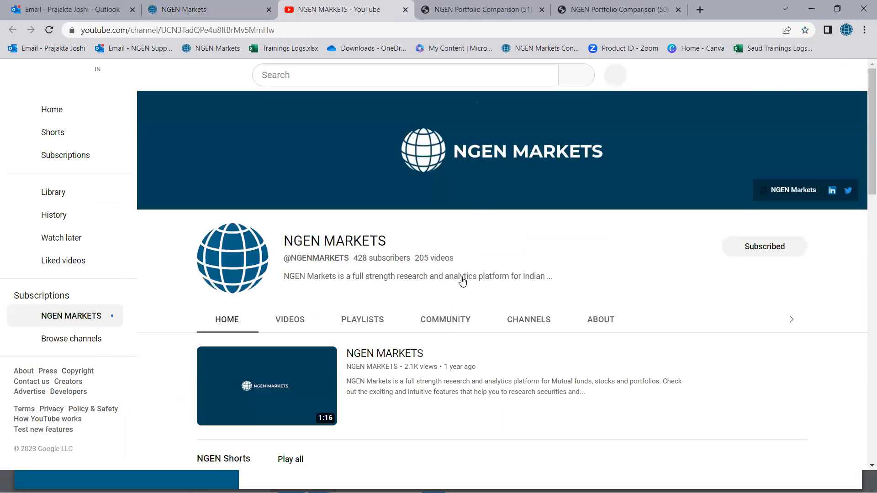
{"action": "left_click", "coordinate": [376, 325]}
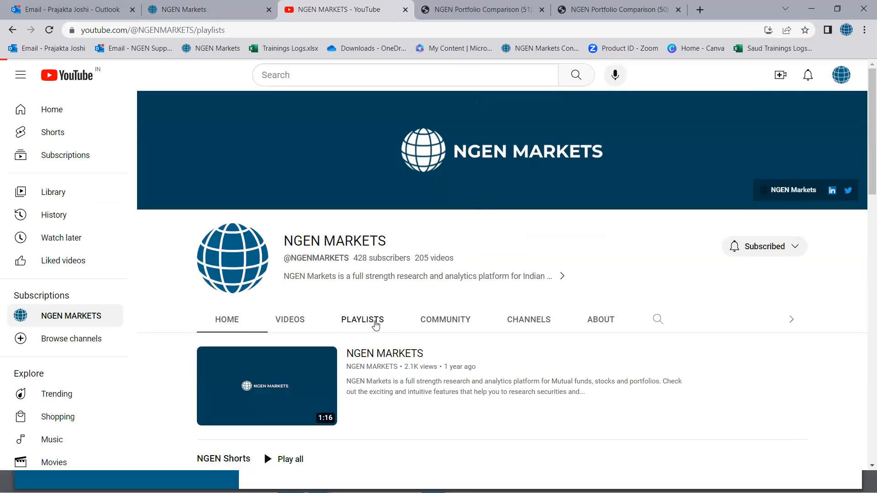
{"action": "scroll", "coordinate": [510, 331], "scroll_direction": "down", "scroll_amount": 2}
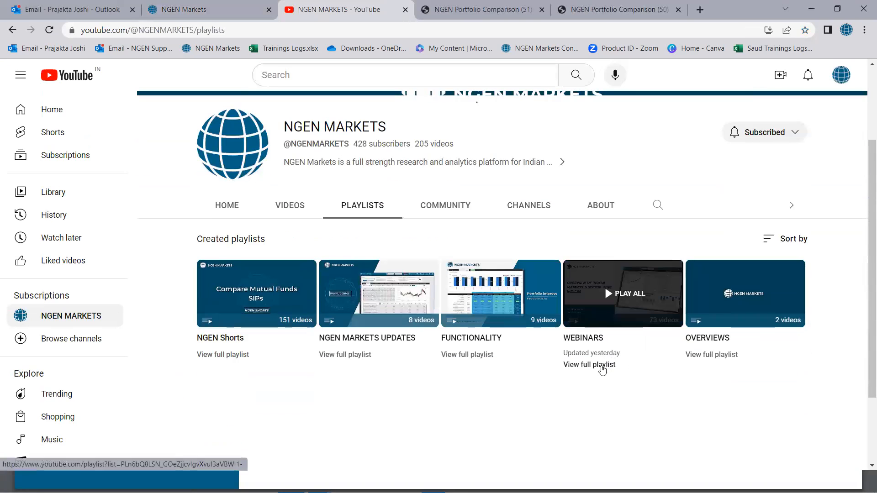
{"action": "left_click", "coordinate": [601, 366]}
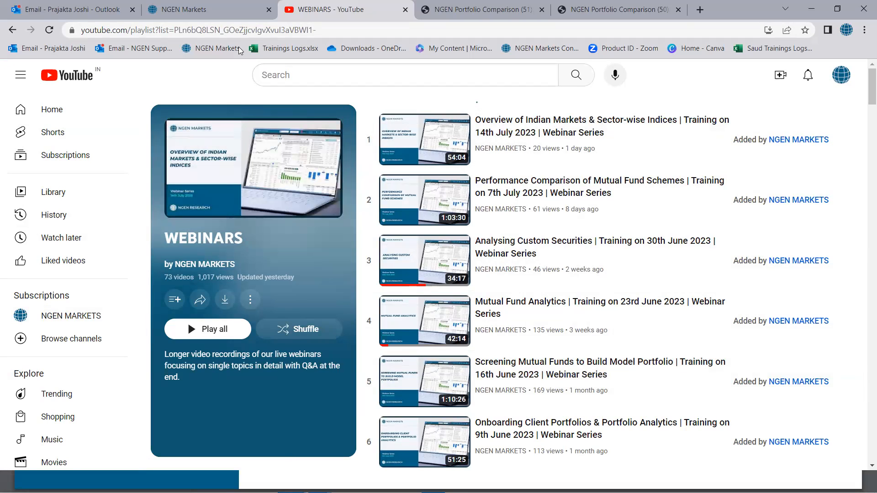
Step: Return to NGEN Markets, open its YouTube channel again and show the channel's created playlists
{"action": "left_click", "coordinate": [206, 10]}
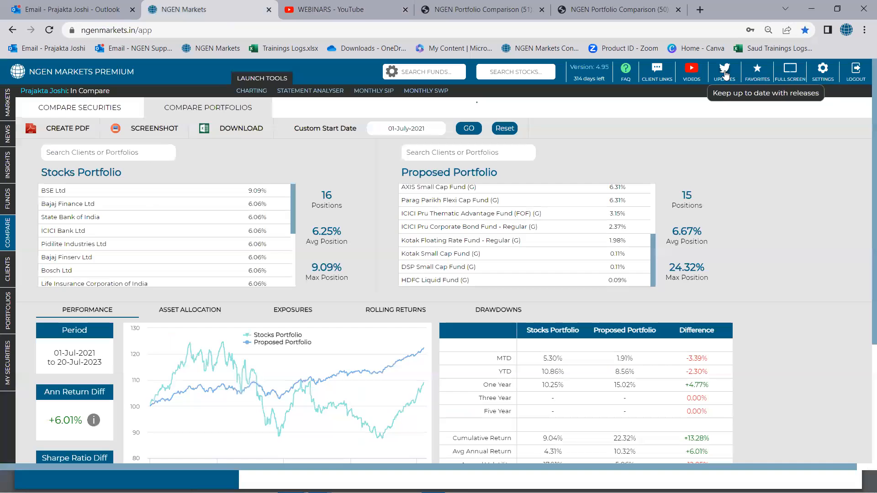
{"action": "left_click", "coordinate": [694, 69]}
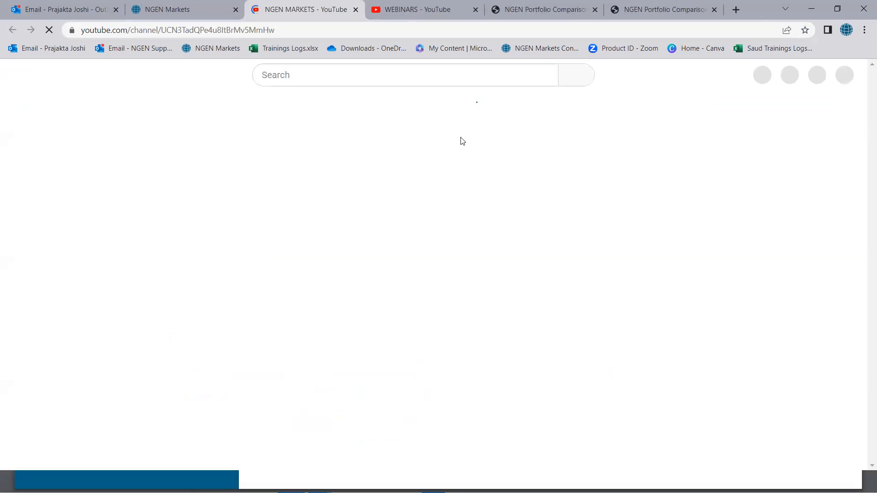
{"action": "left_click", "coordinate": [371, 319]}
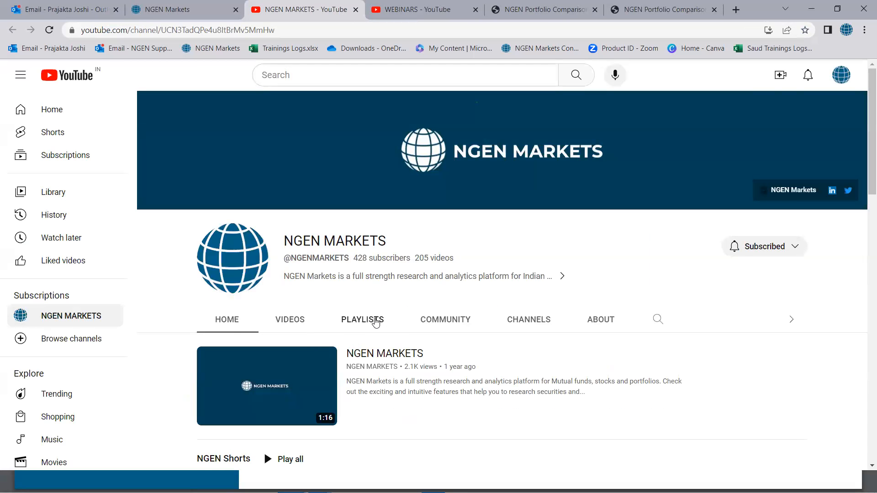
{"action": "scroll", "coordinate": [393, 348], "scroll_direction": "down", "scroll_amount": 1}
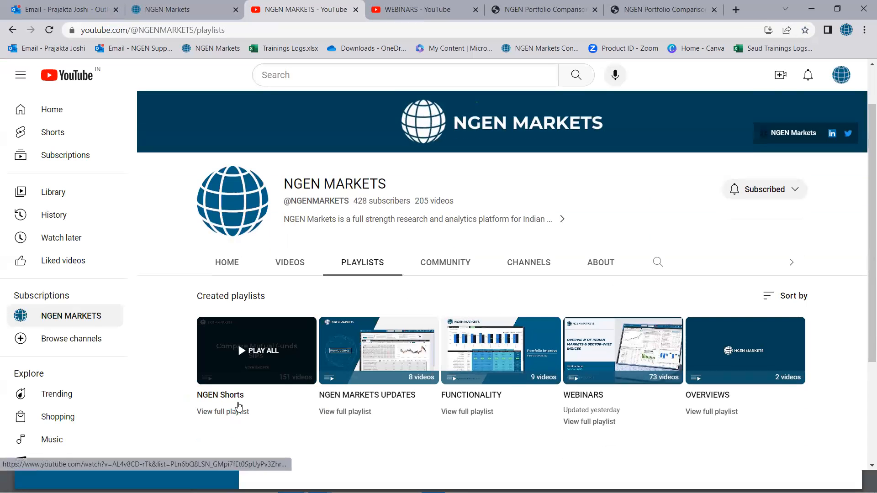